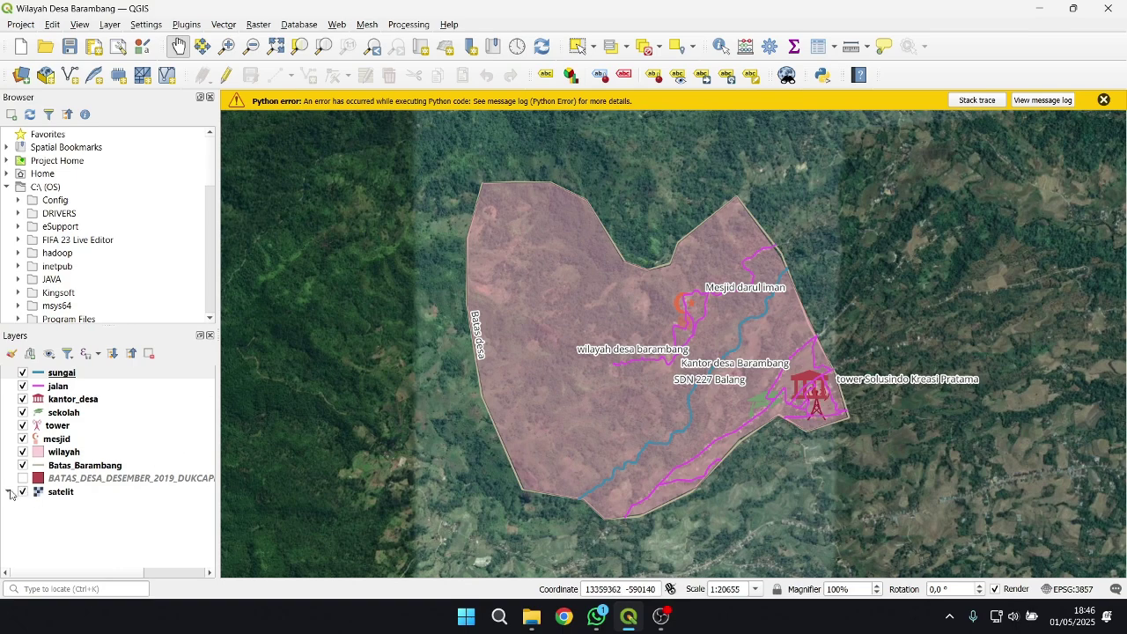
Hide the Batas_Barambang, wilayah, mesjid, tower, sekolah, kantor_desa, jalan and sungai layers, leaving only the satelit imagery.
click(22, 465)
click(22, 452)
click(22, 439)
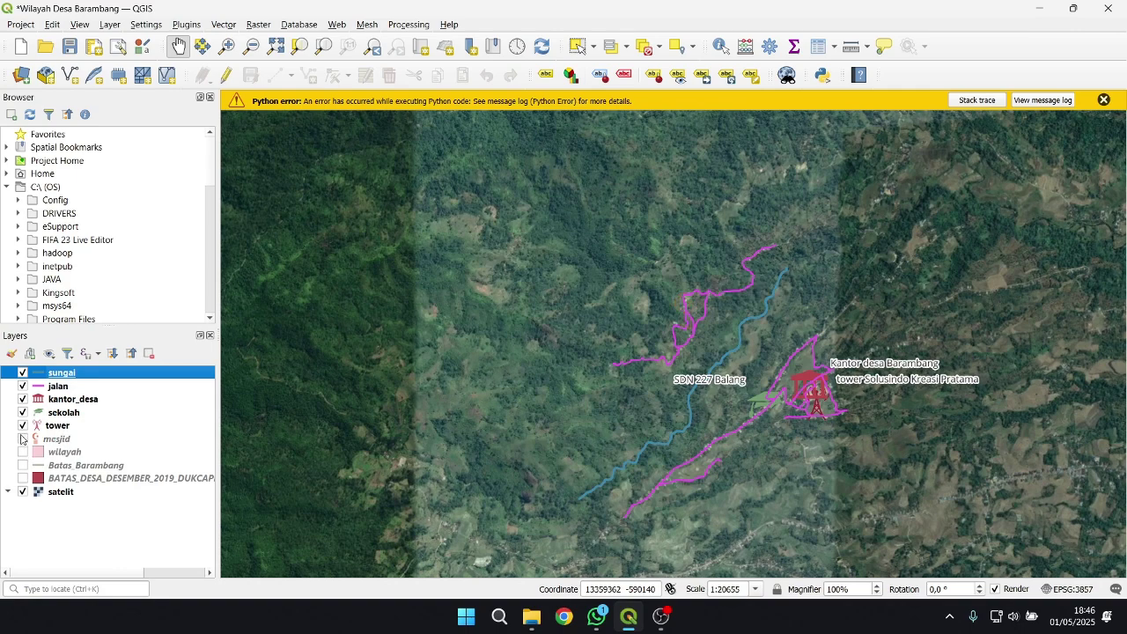
click(22, 425)
click(22, 412)
click(23, 399)
click(22, 386)
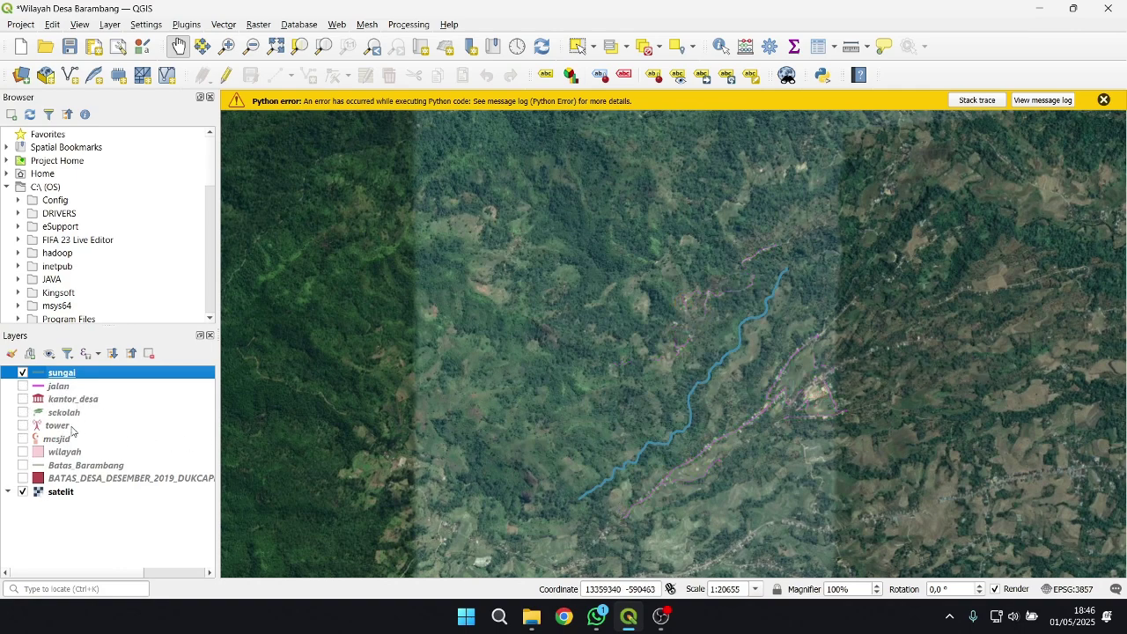
click(22, 373)
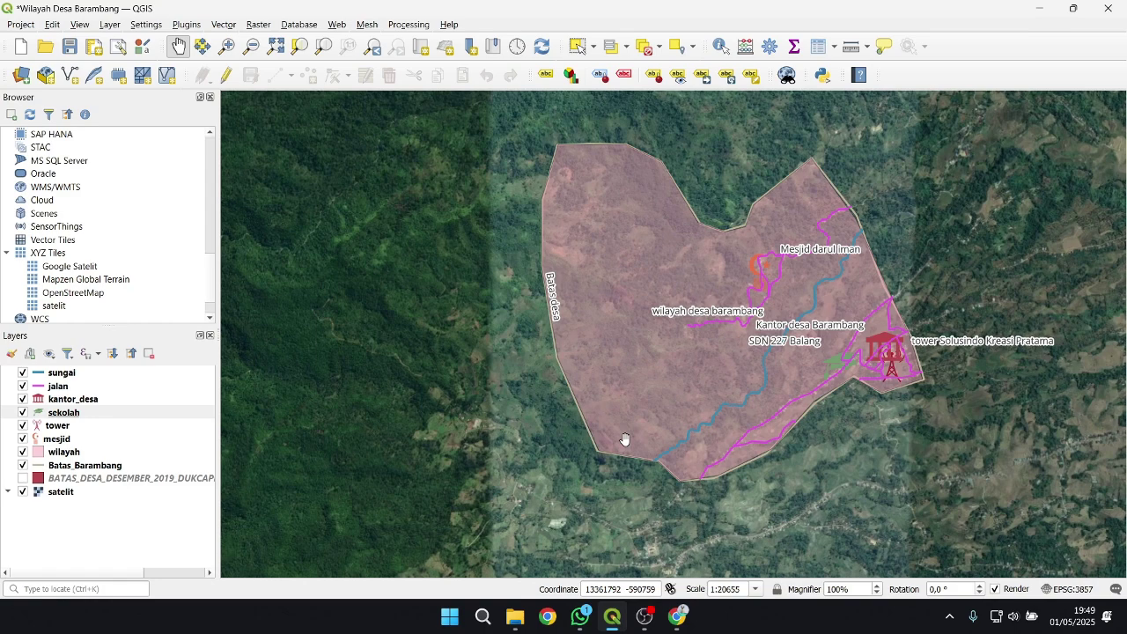
click(645, 620)
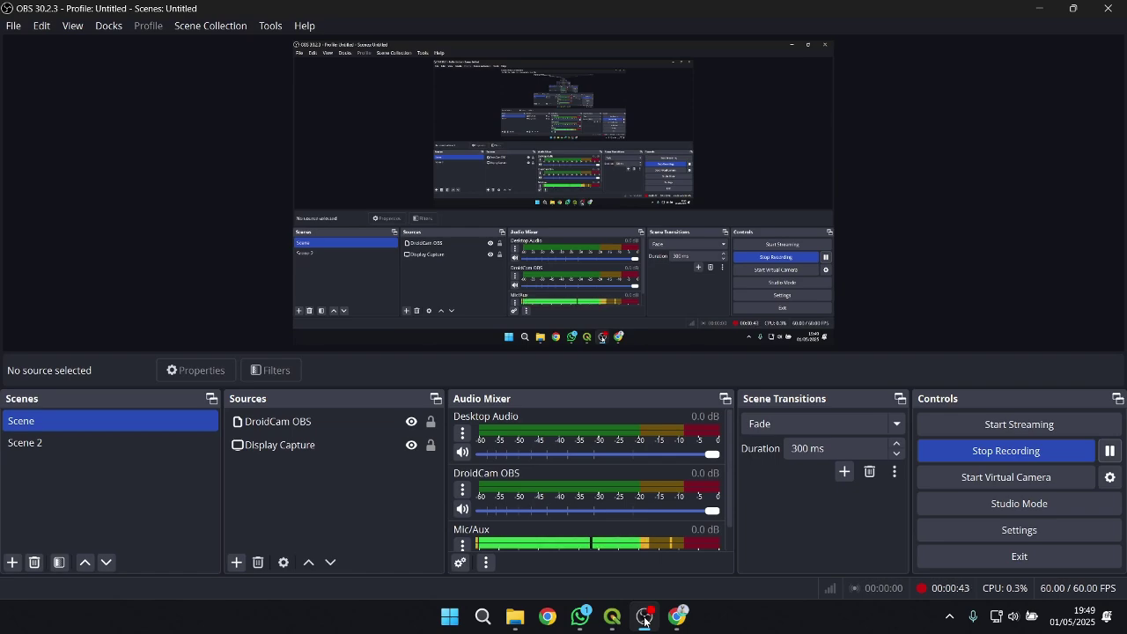
click(645, 619)
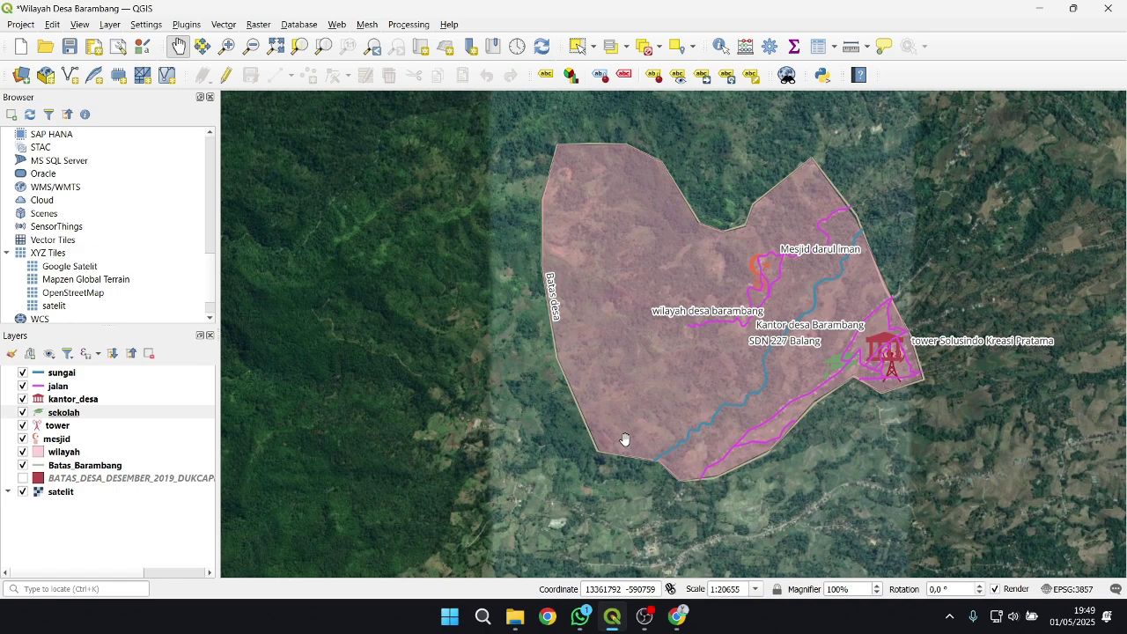
click(649, 621)
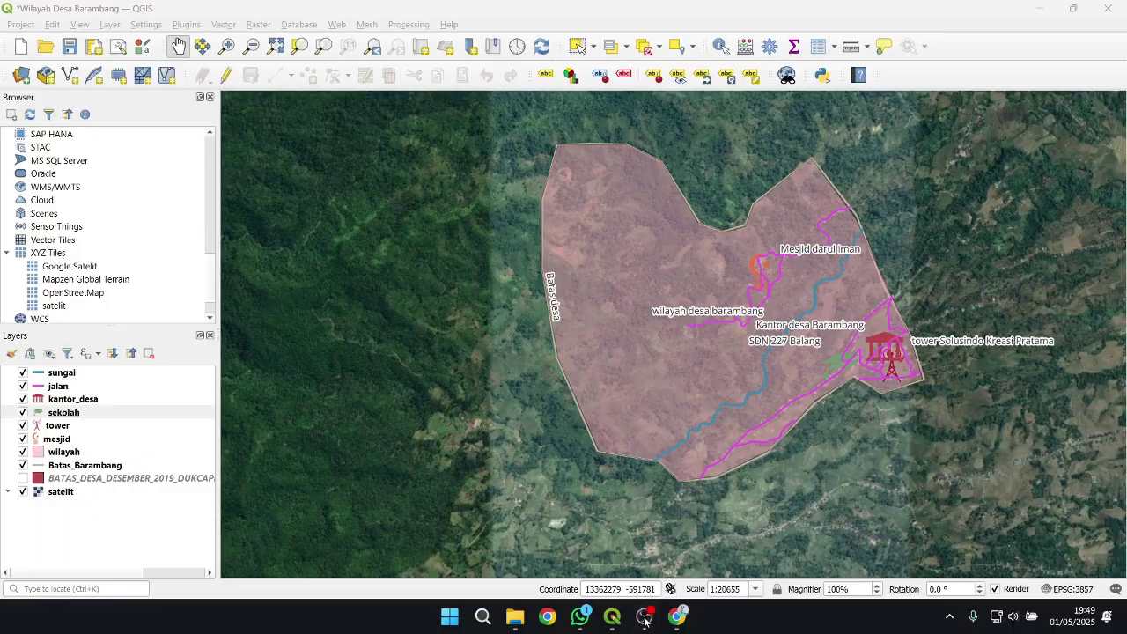
click(646, 618)
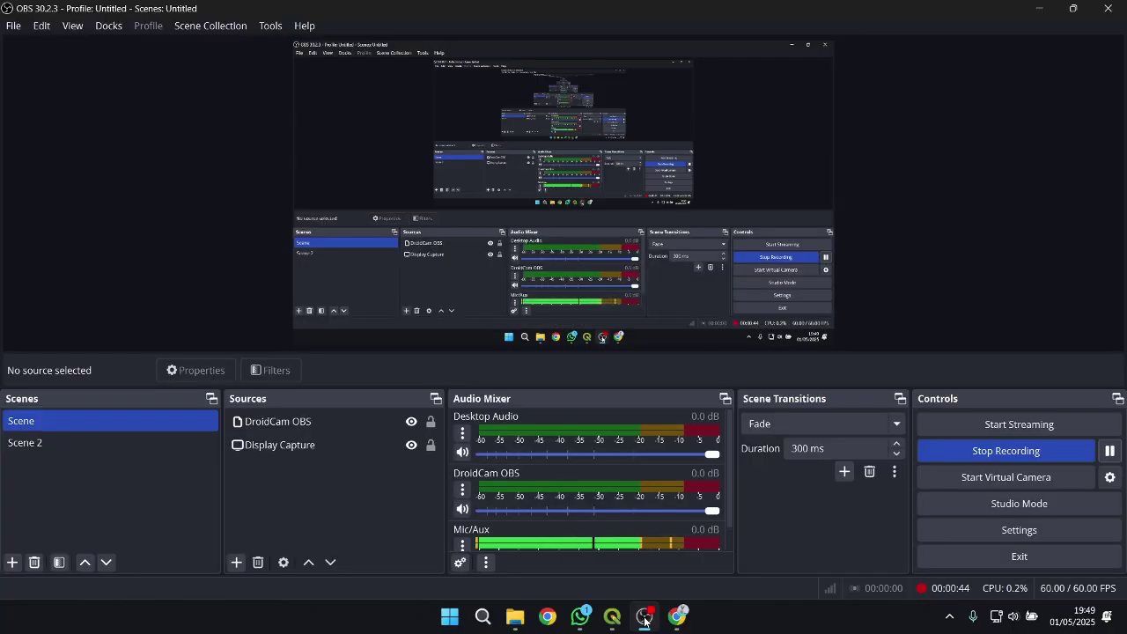
click(645, 618)
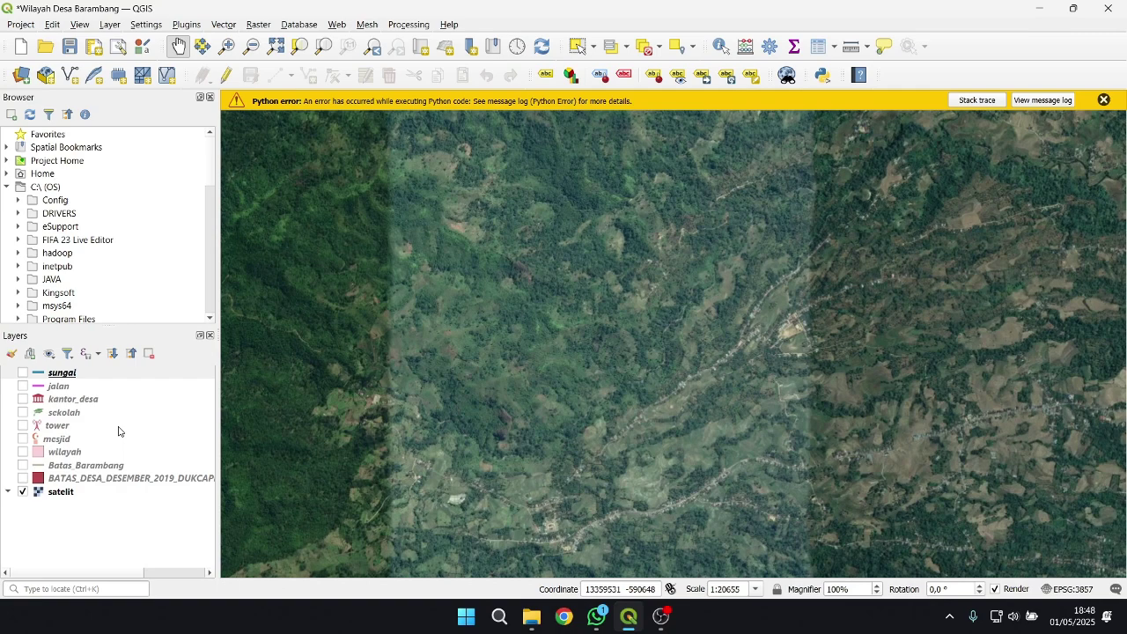
click(663, 627)
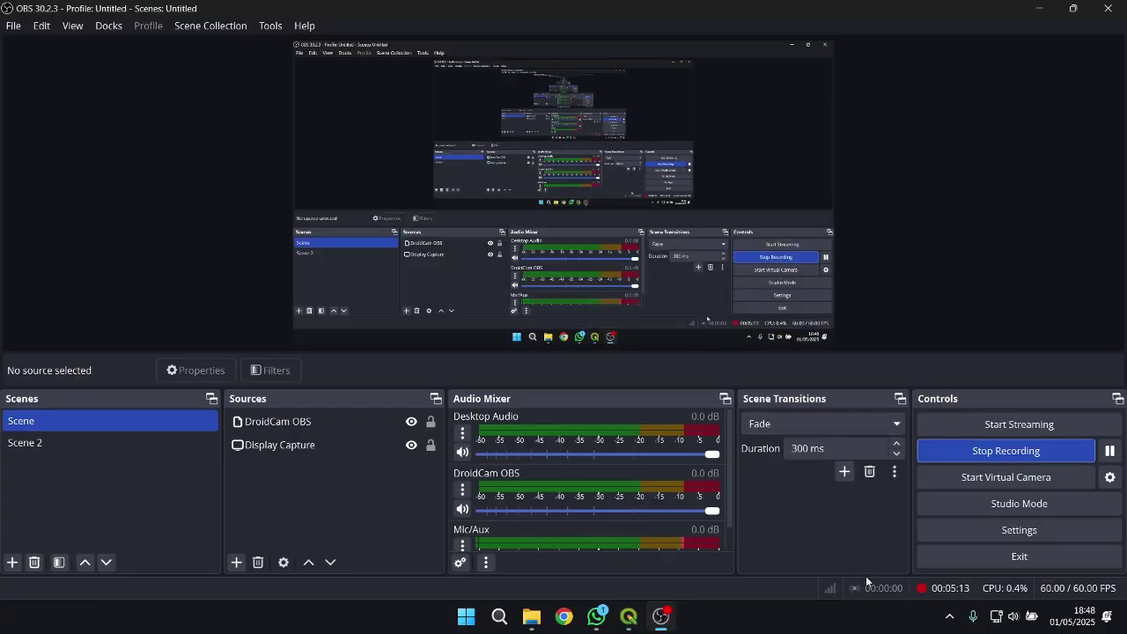
click(630, 618)
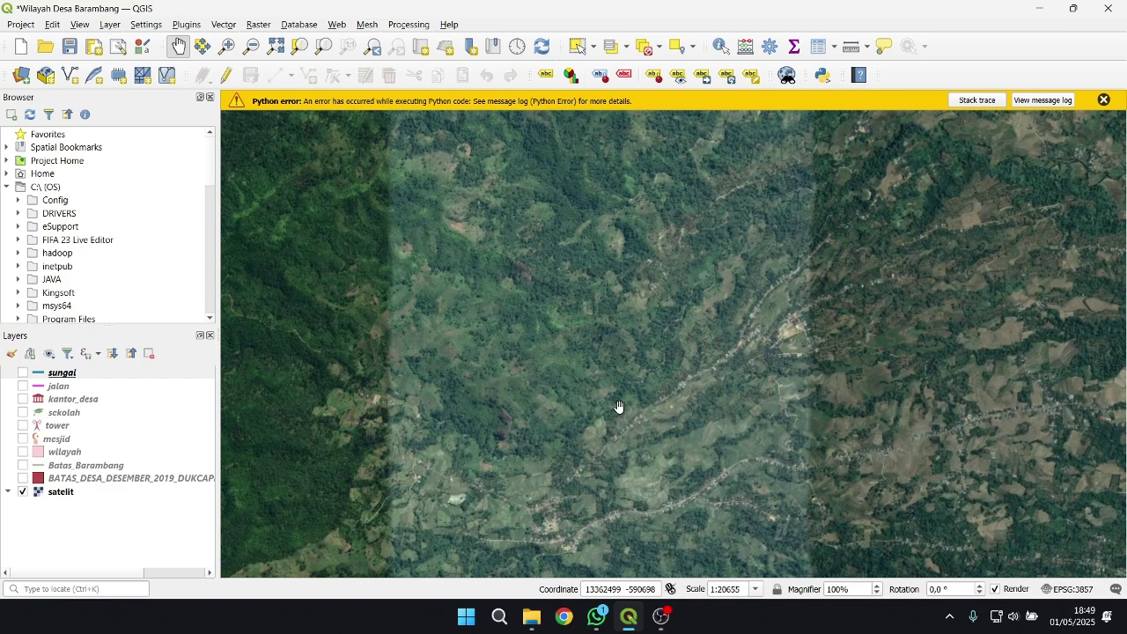
drag(619, 407, 546, 382)
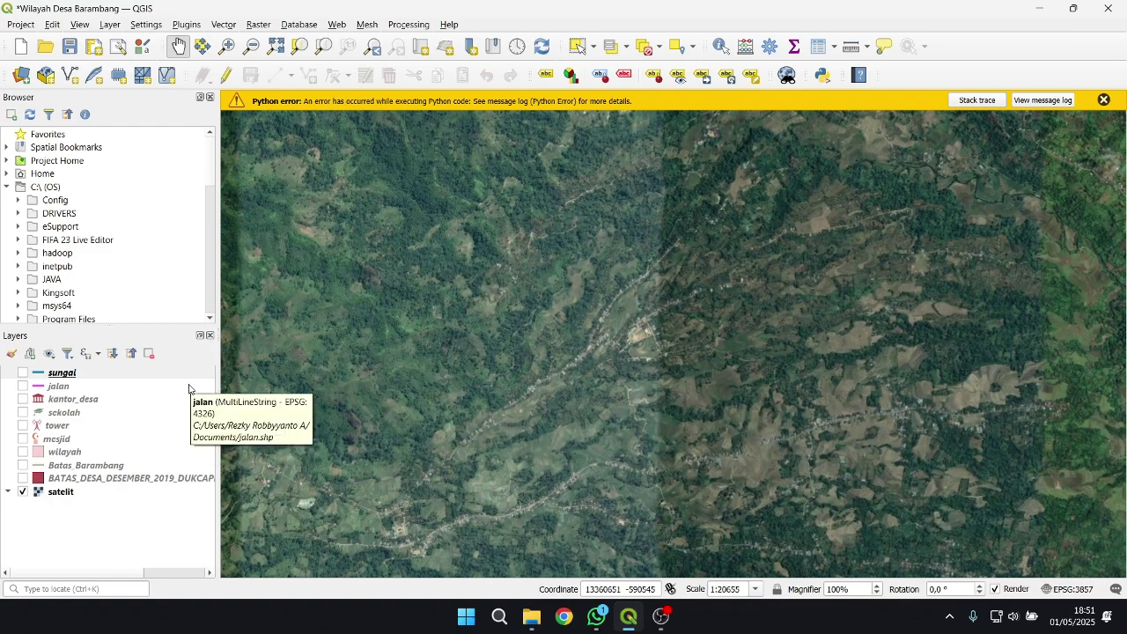
Look through the available data sources to the XYZ Tiles connections.
scroll(176, 295, down, 3)
scroll(159, 256, down, 9)
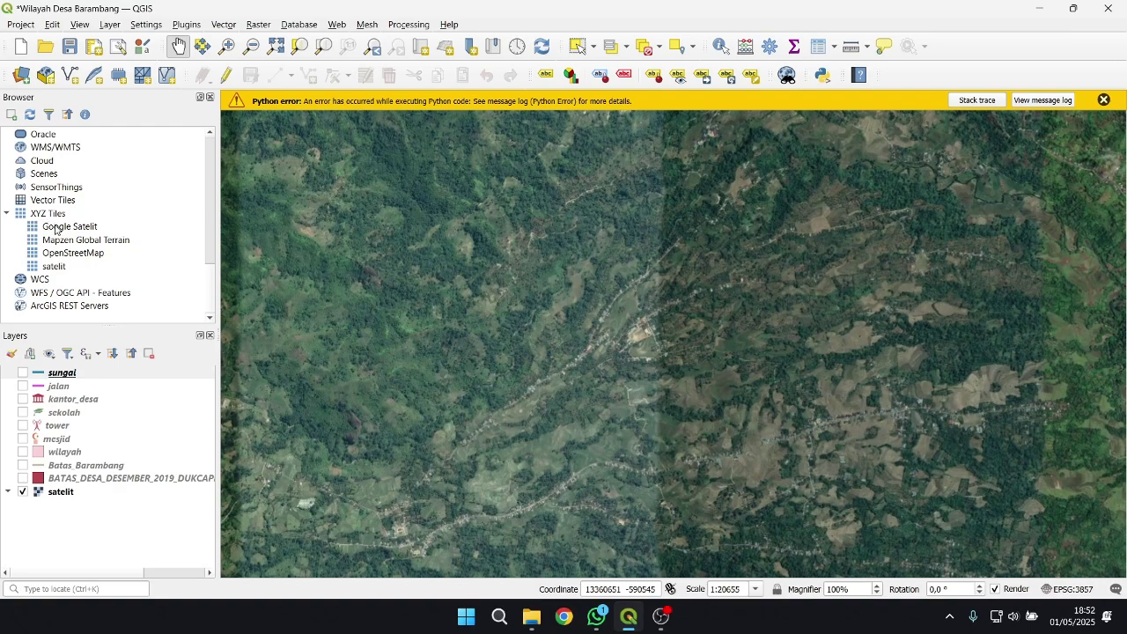
scroll(55, 230, up, 1)
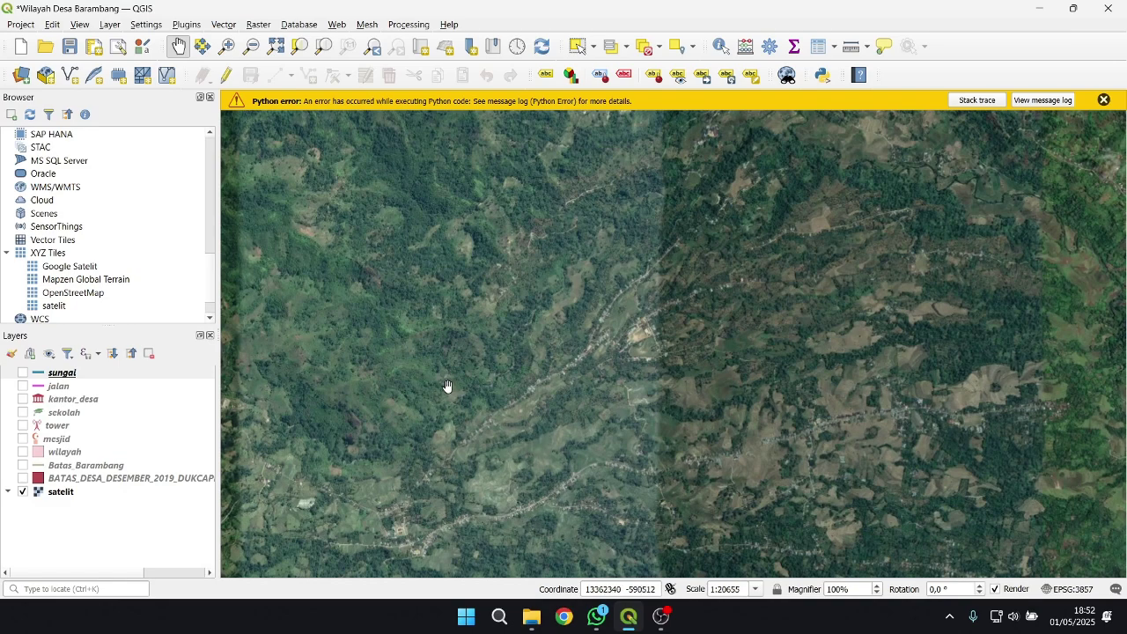
Show the BATAS_DESA_DESEMBER_2019 village boundary layer over the satellite imagery to compare them, and hide it again.
click(22, 478)
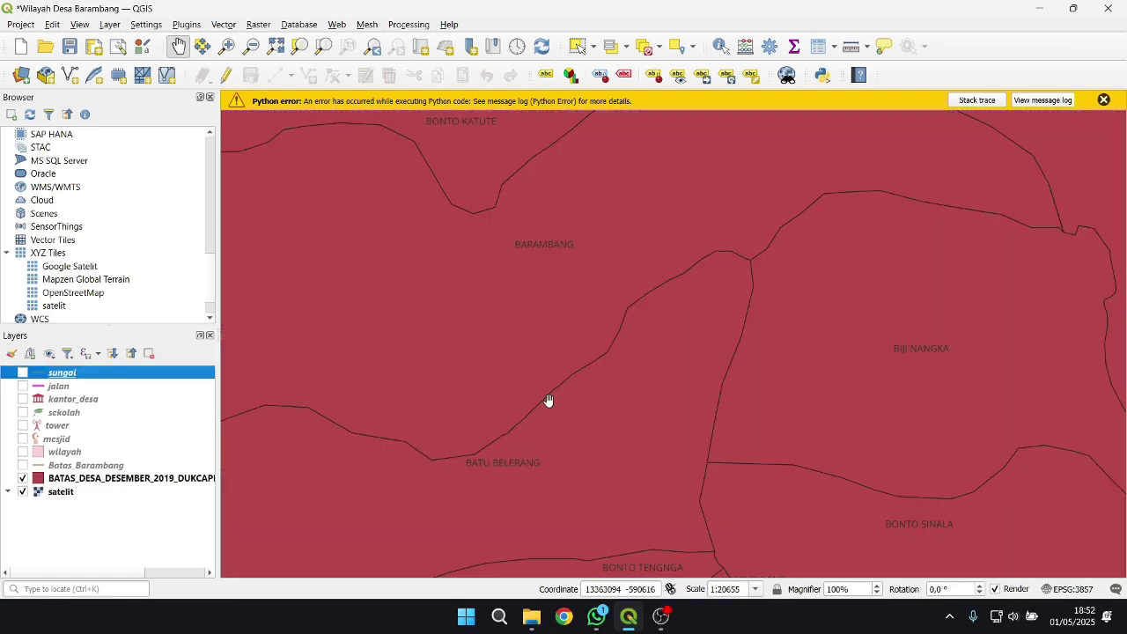
click(24, 479)
scroll(477, 354, down, 1)
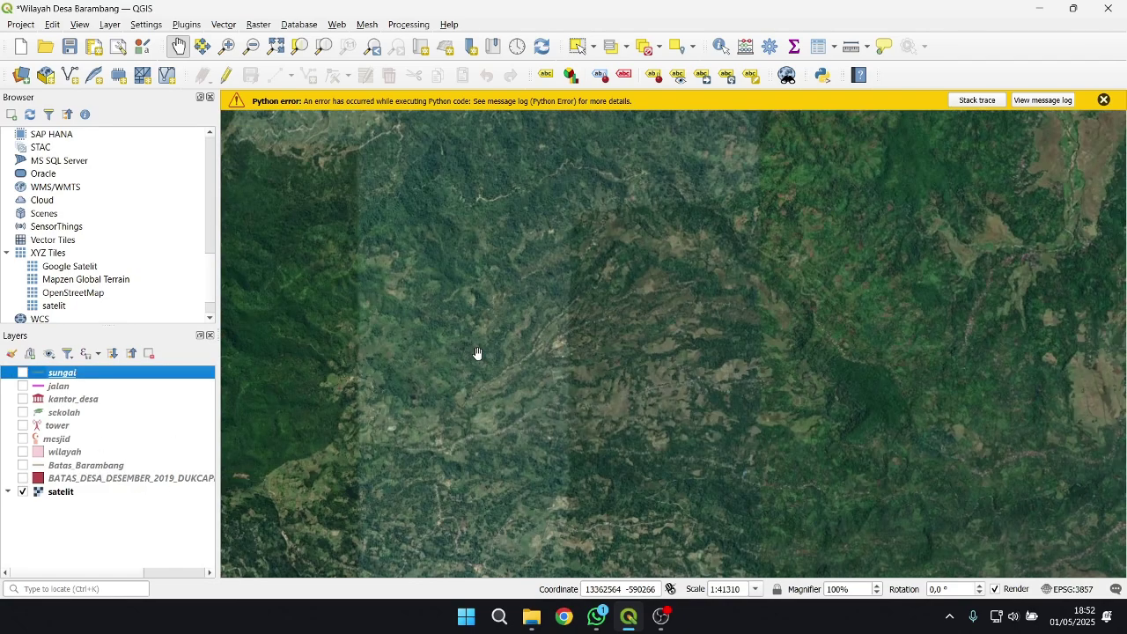
scroll(477, 354, up, 1)
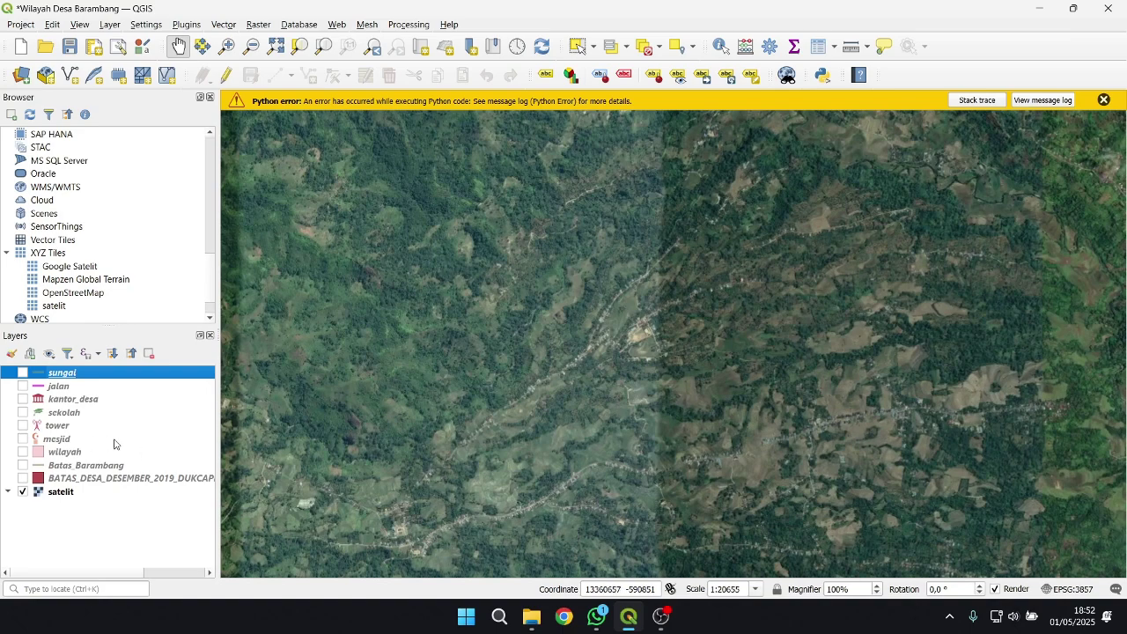
click(26, 479)
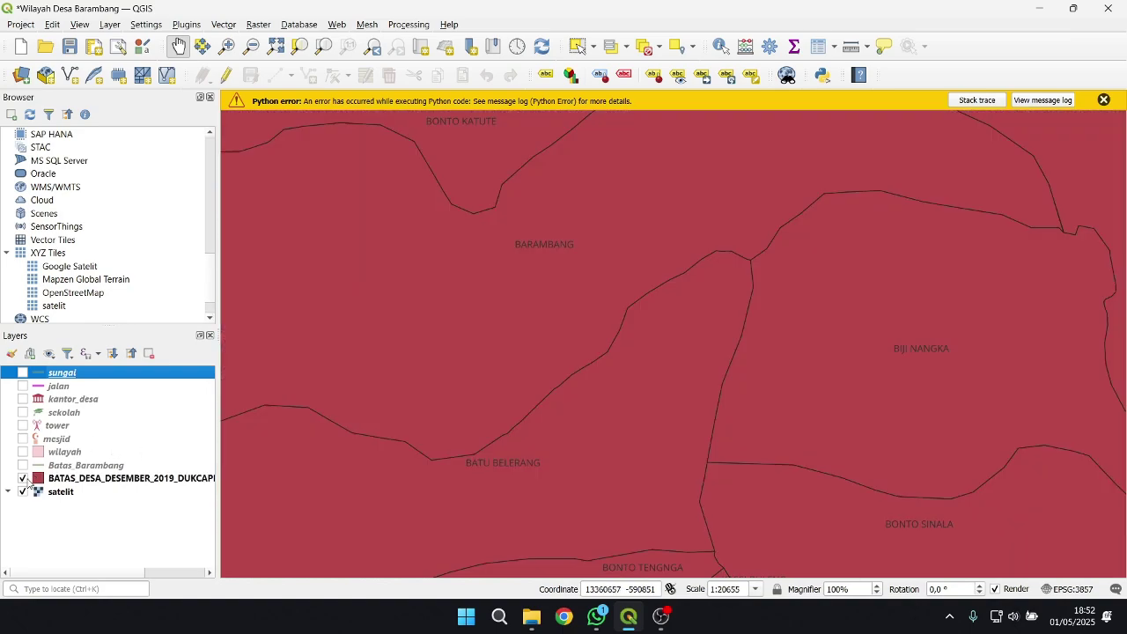
click(23, 479)
click(26, 479)
click(29, 479)
click(24, 480)
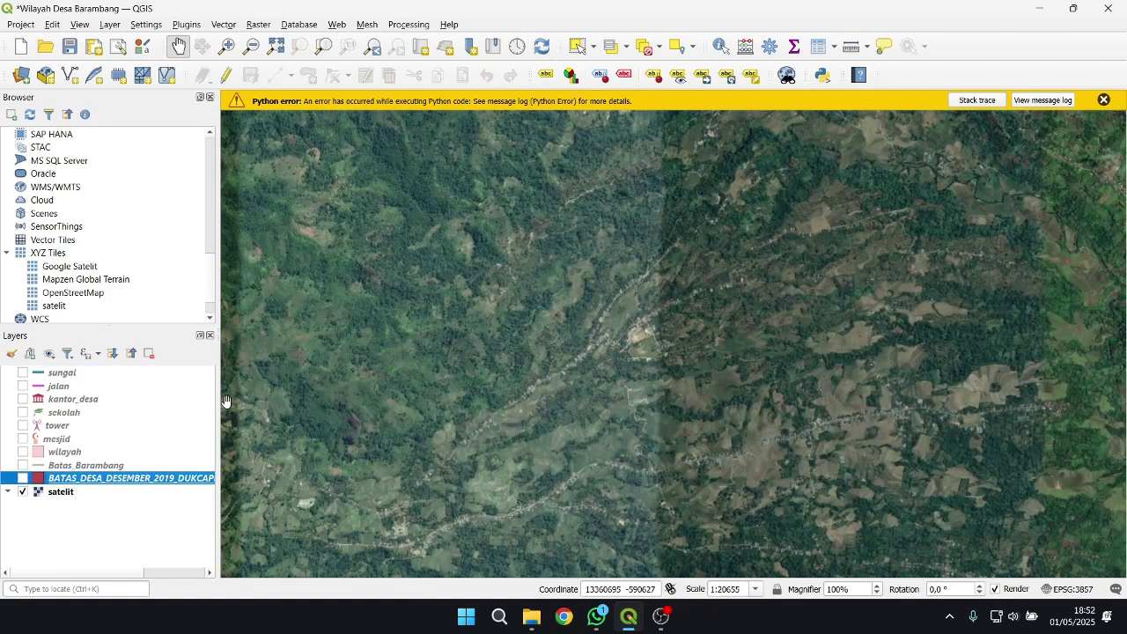
Show the sungai, jalan, kantor_desa, sekolah, tower, mesjid, Batas_Barambang and wilayah layers over the satellite imagery.
click(82, 376)
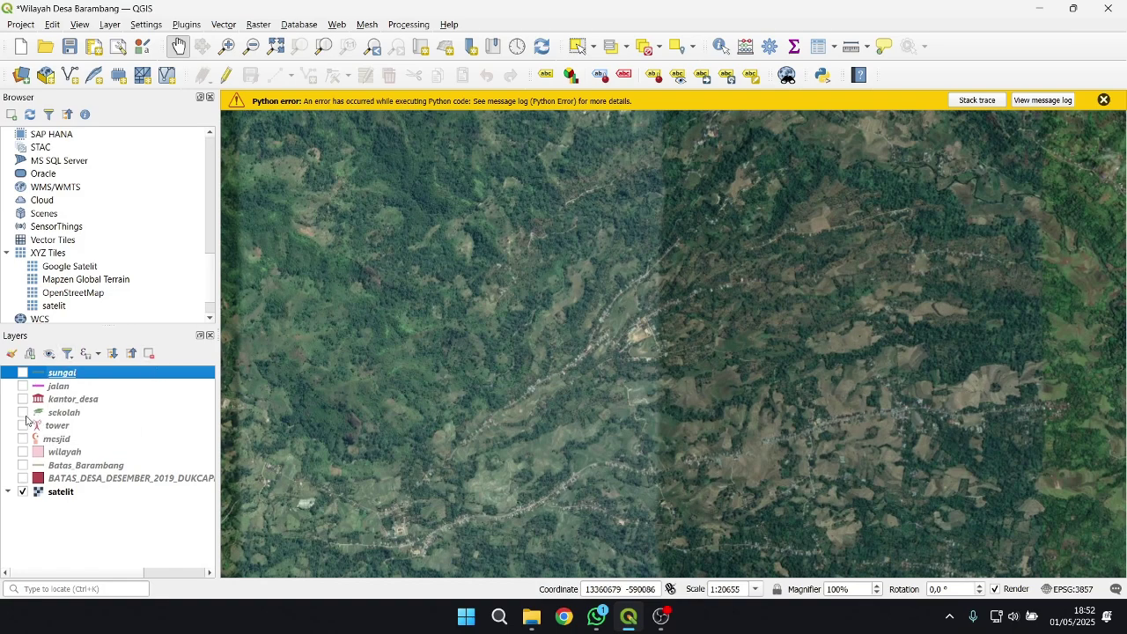
click(22, 373)
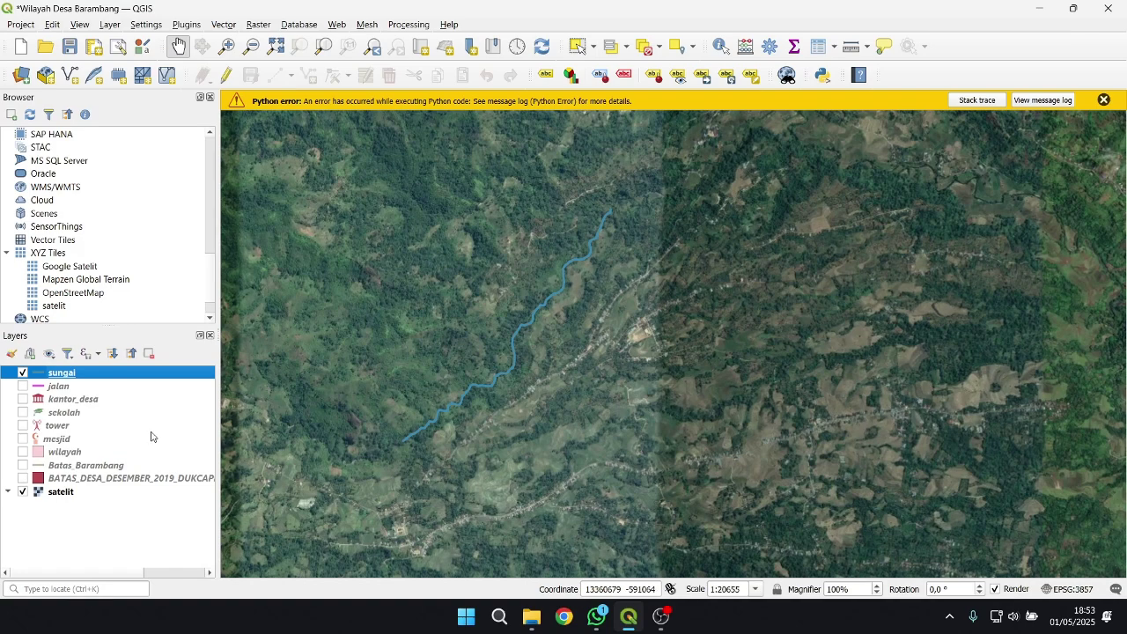
click(22, 386)
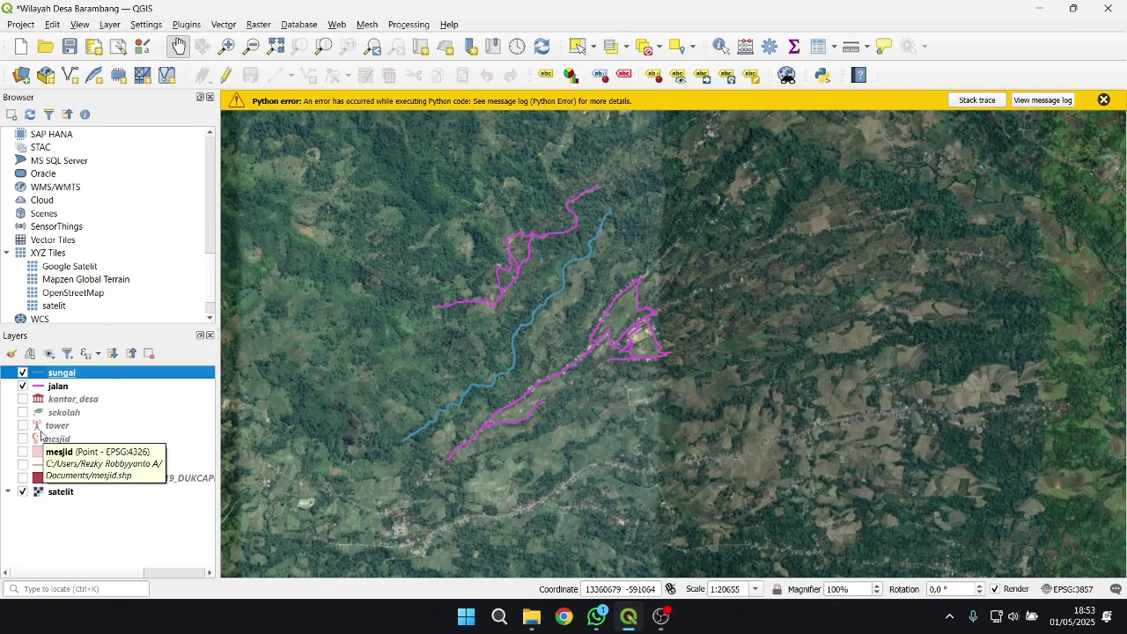
click(23, 401)
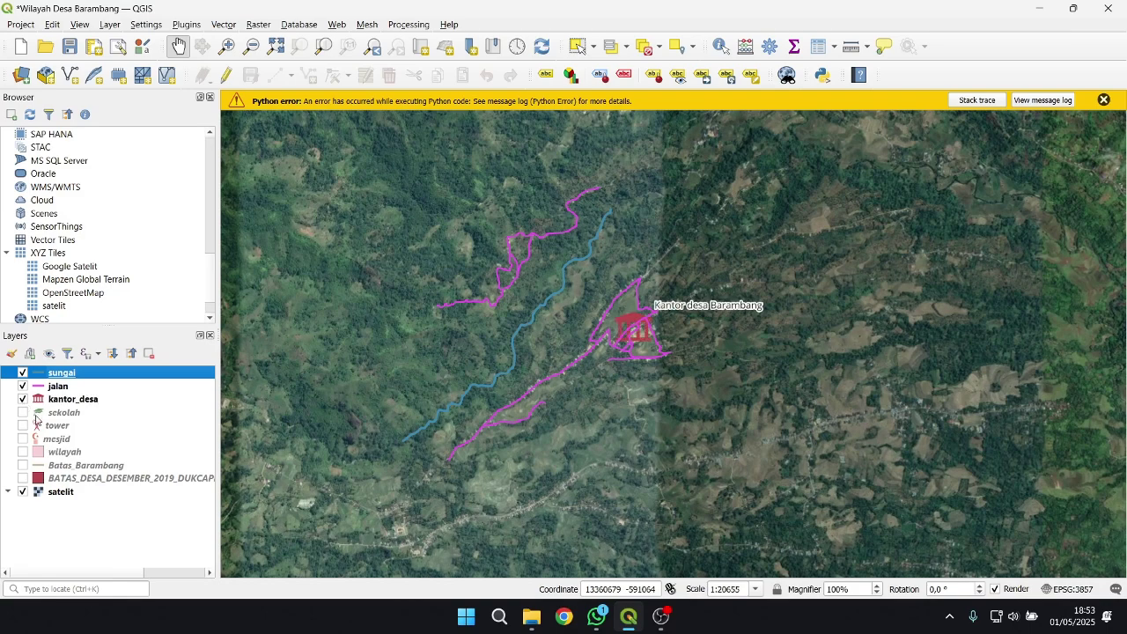
click(24, 414)
click(24, 426)
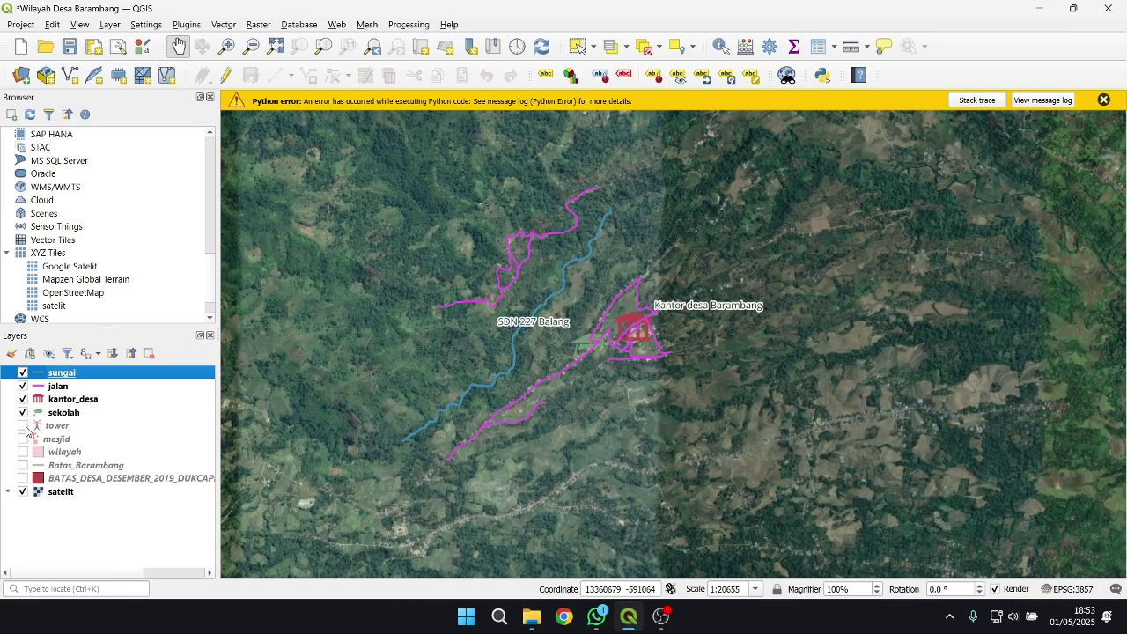
click(24, 439)
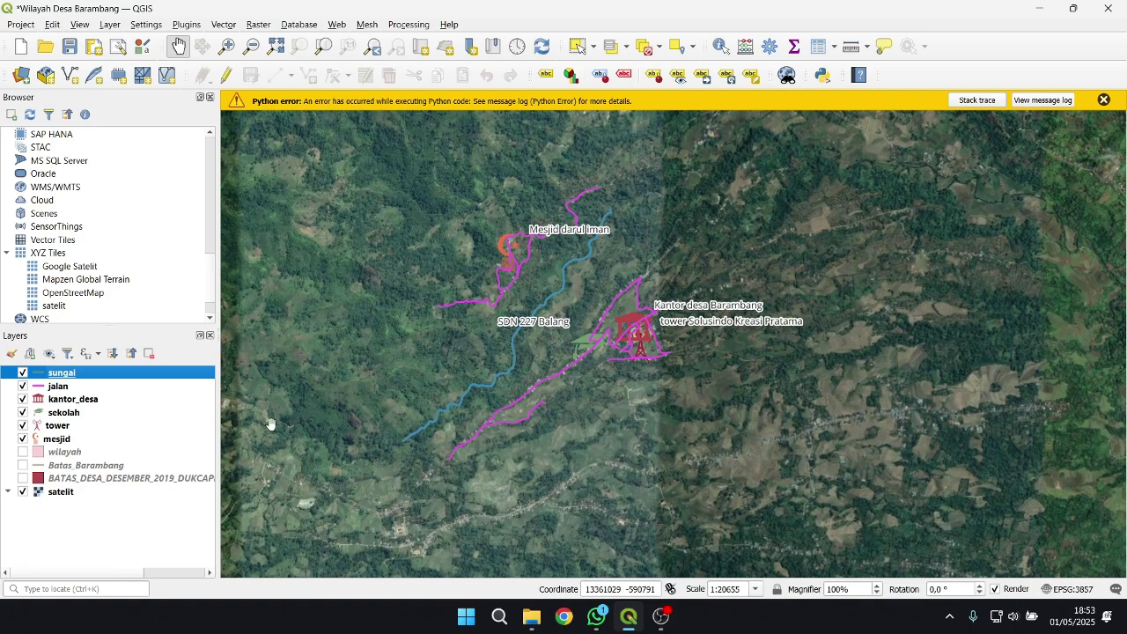
click(24, 466)
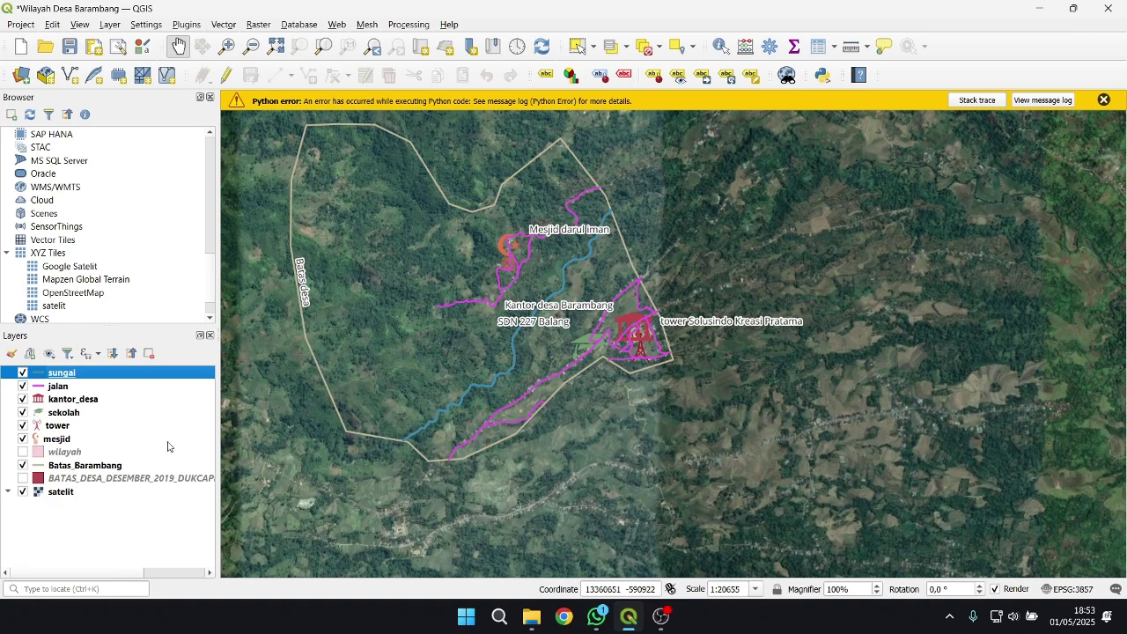
click(24, 452)
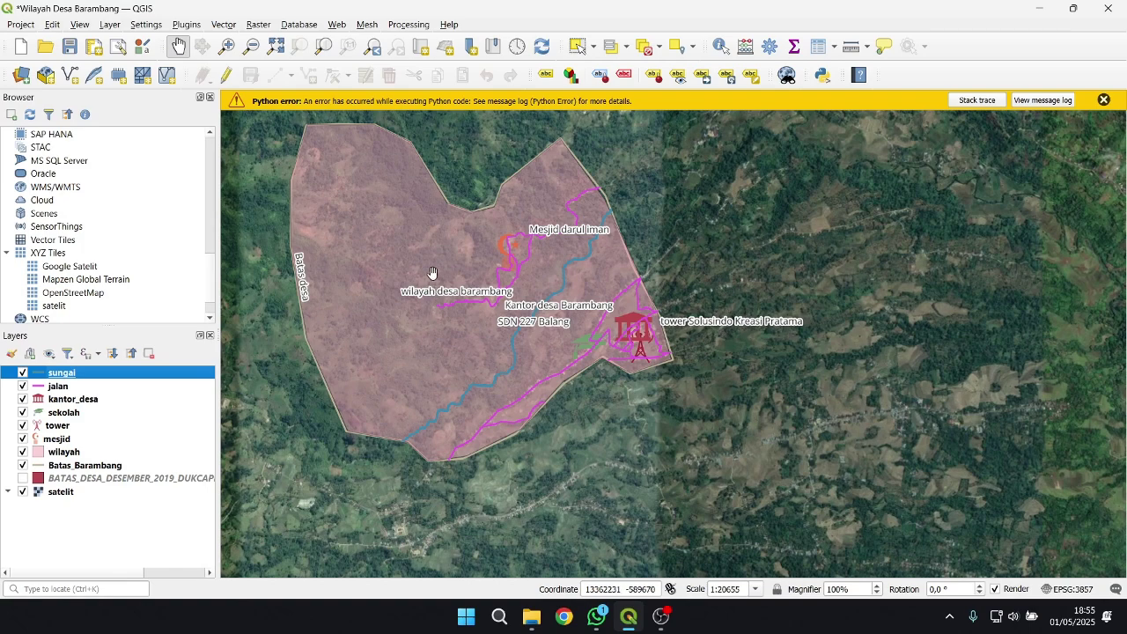
drag(432, 275, 571, 291)
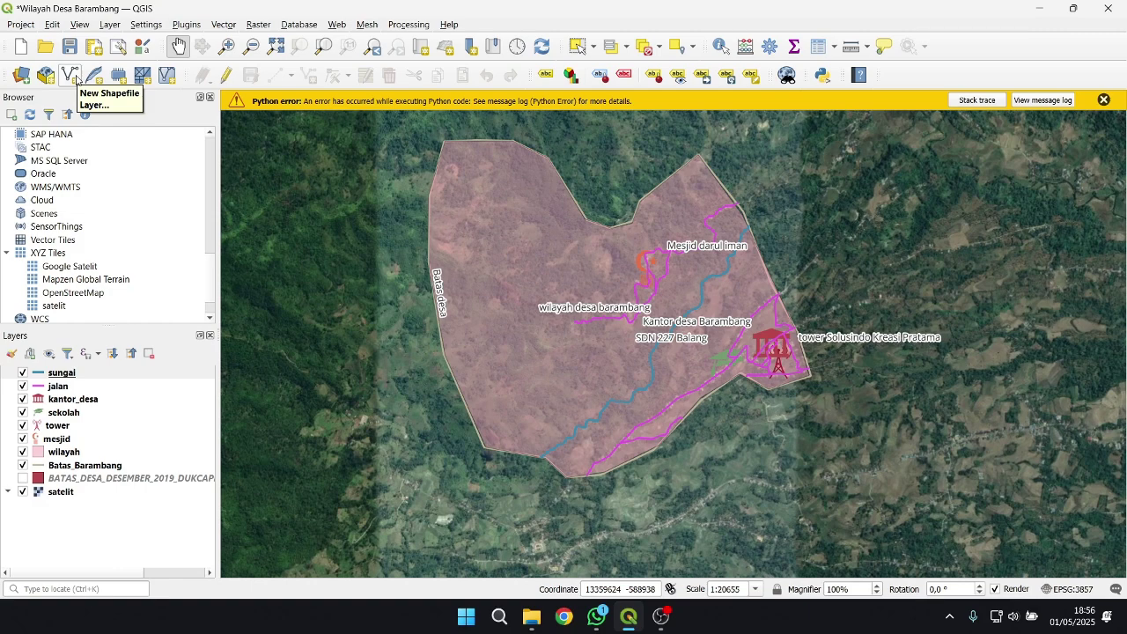
Start a new shapefile layer with file name sungai, UTF-8 encoding and LineString geometry.
click(72, 76)
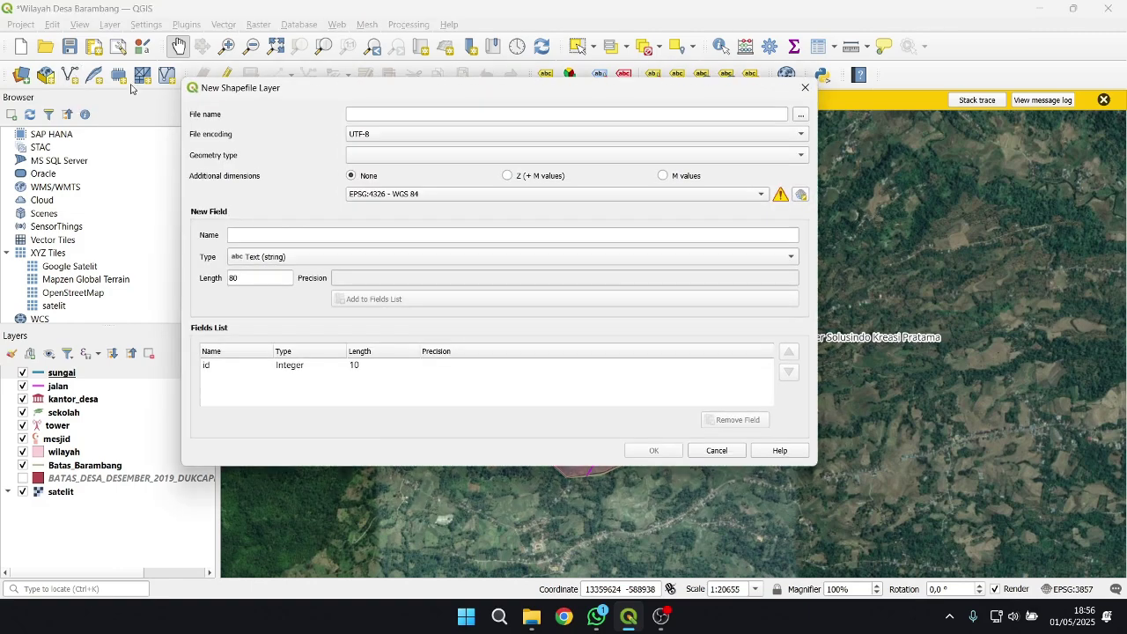
click(458, 109)
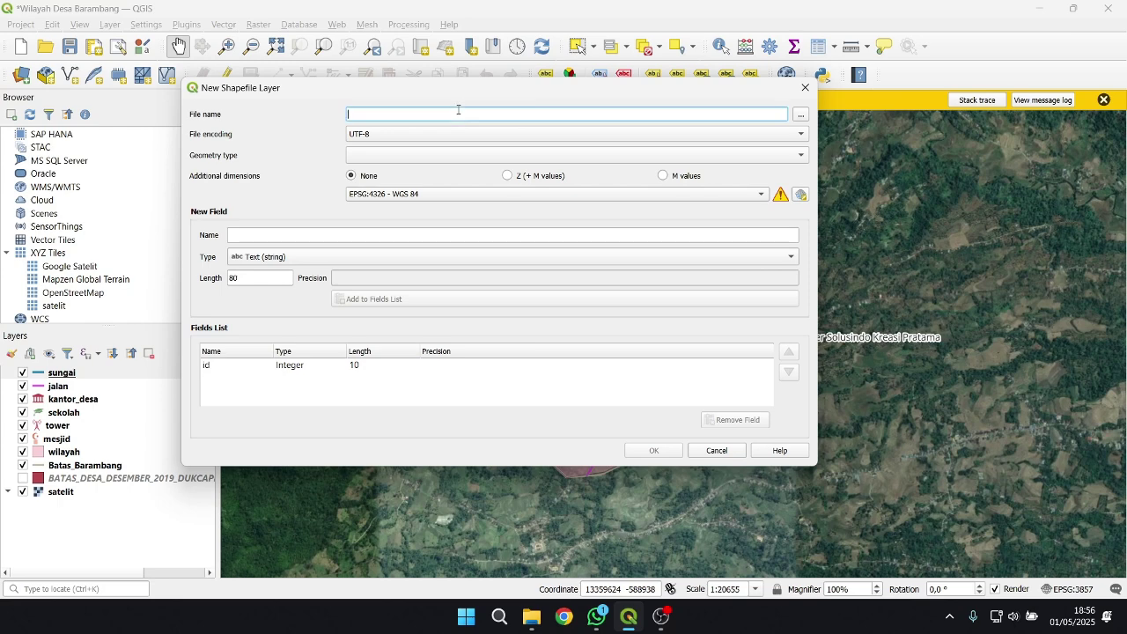
text(sungai)
key(BackSpace)
click(432, 133)
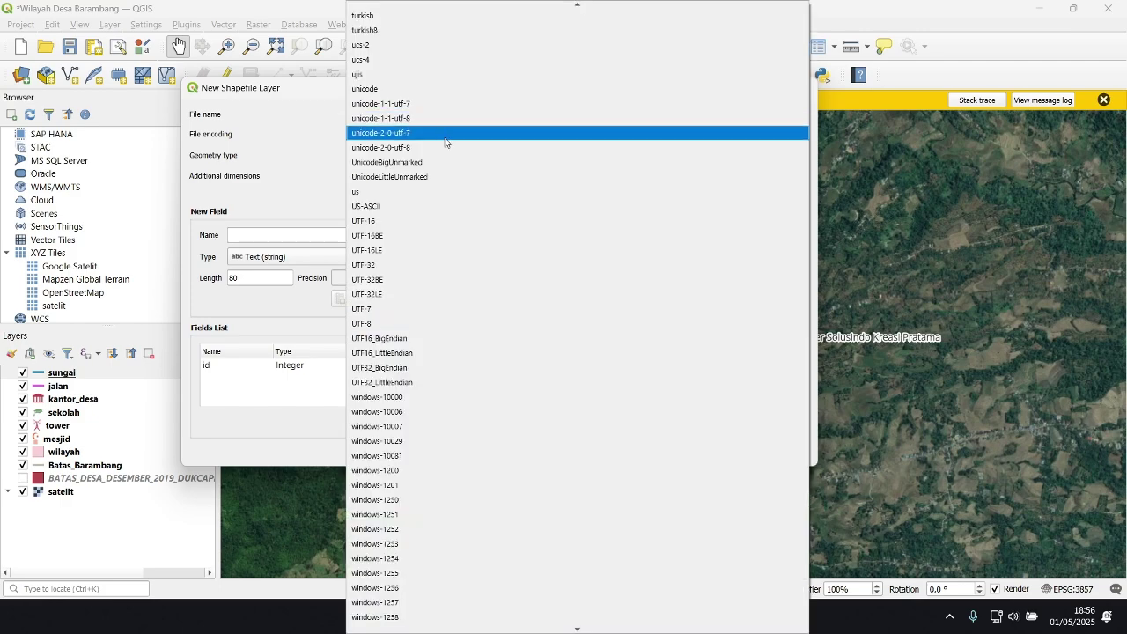
scroll(447, 143, up, 10)
scroll(447, 143, down, 10)
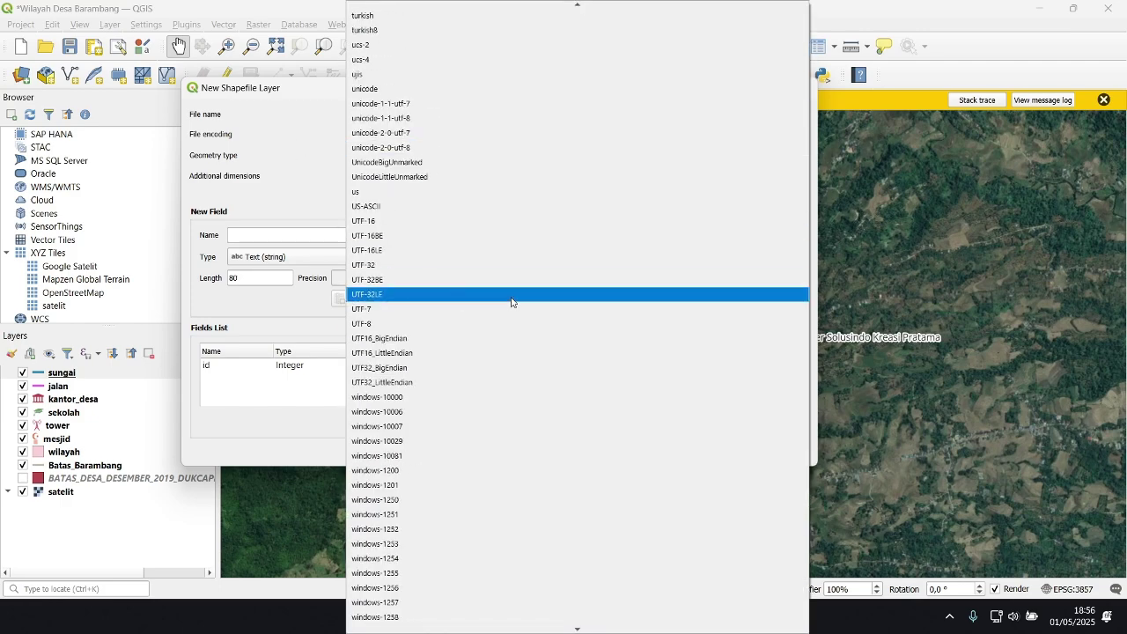
click(437, 325)
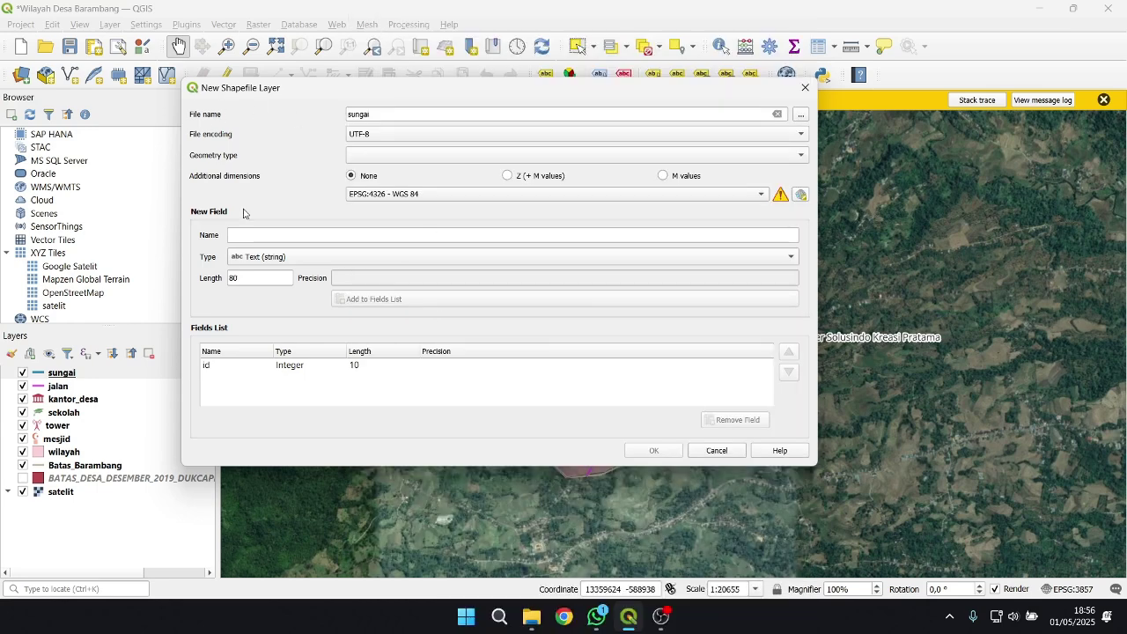
click(414, 152)
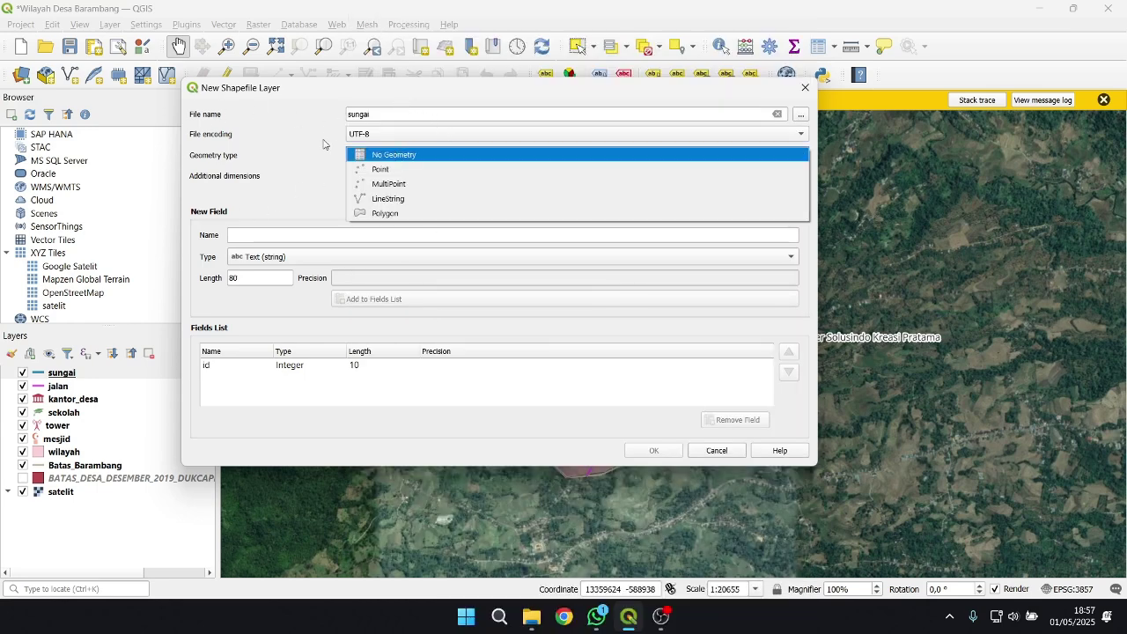
click(396, 201)
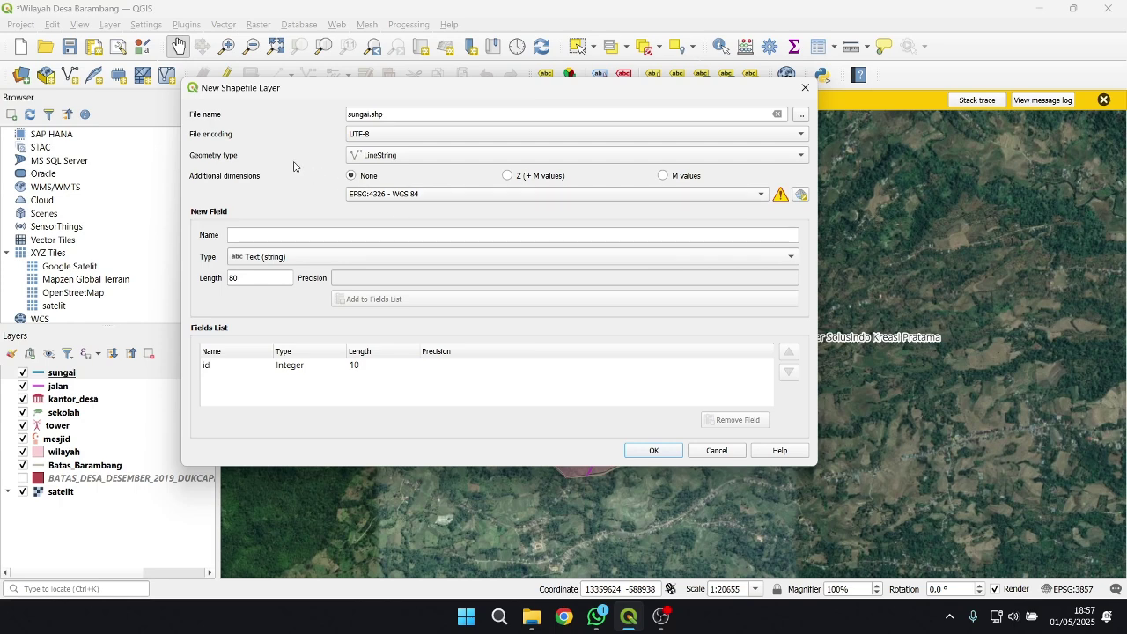
Add a text field nama with length 80 to the sungai shapefile definition, and discard the layer after viewing its save location.
click(288, 234)
text(nama)
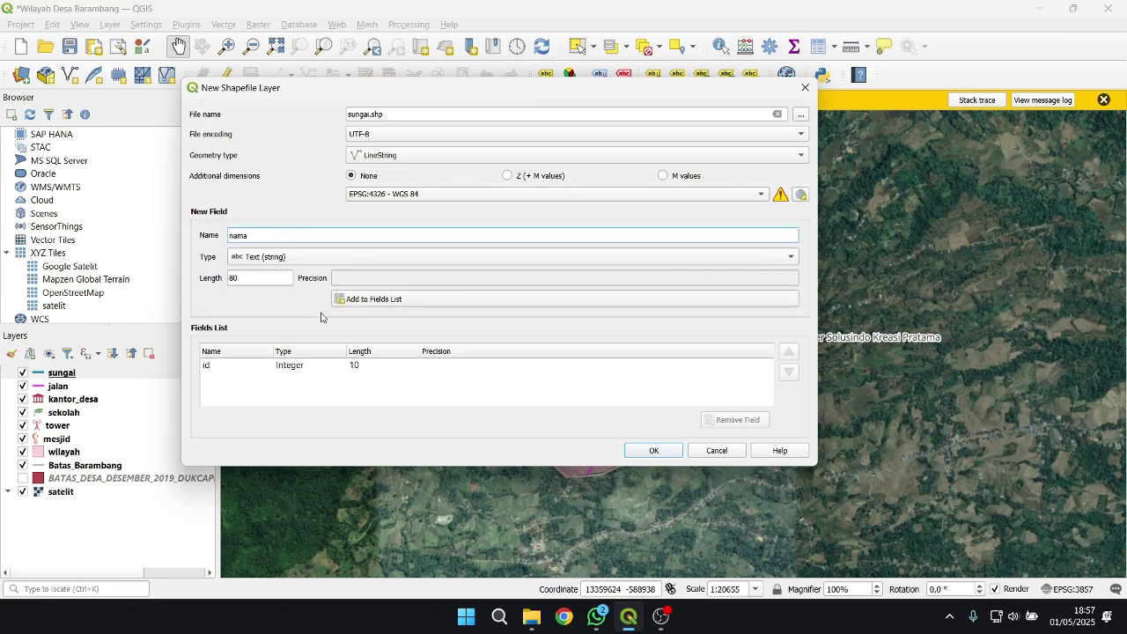
click(372, 304)
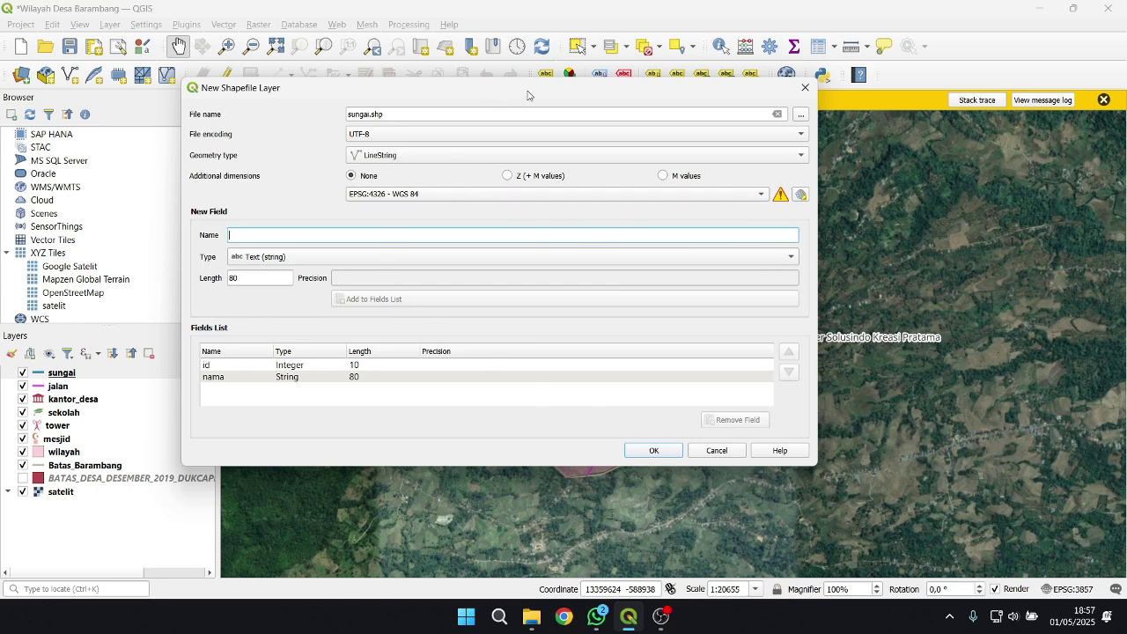
click(797, 116)
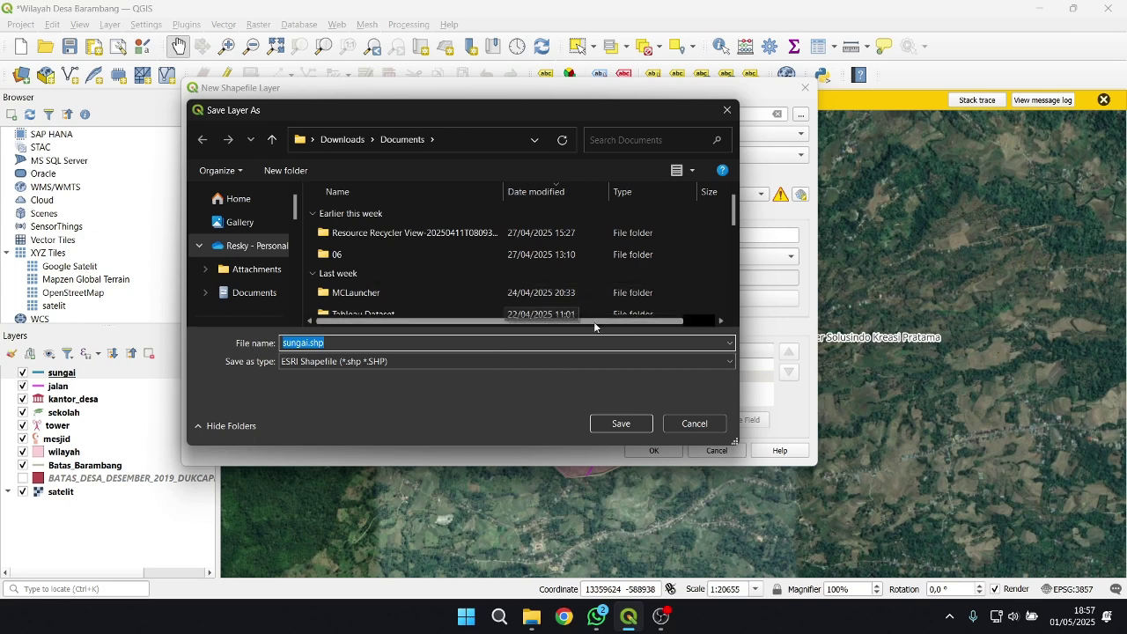
click(699, 430)
click(716, 451)
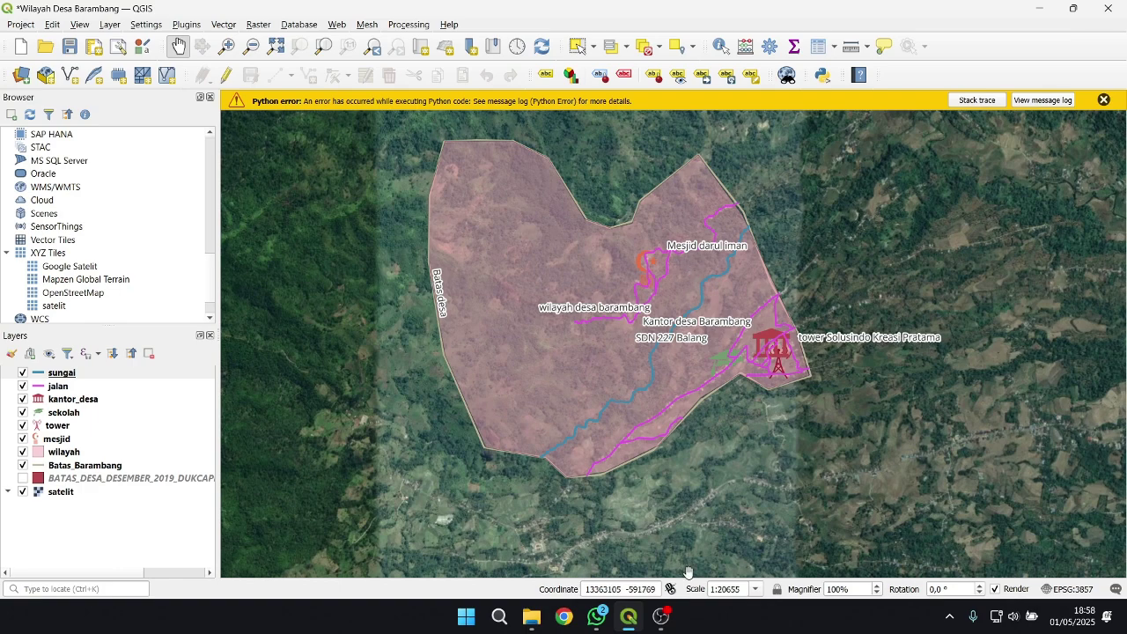
click(667, 617)
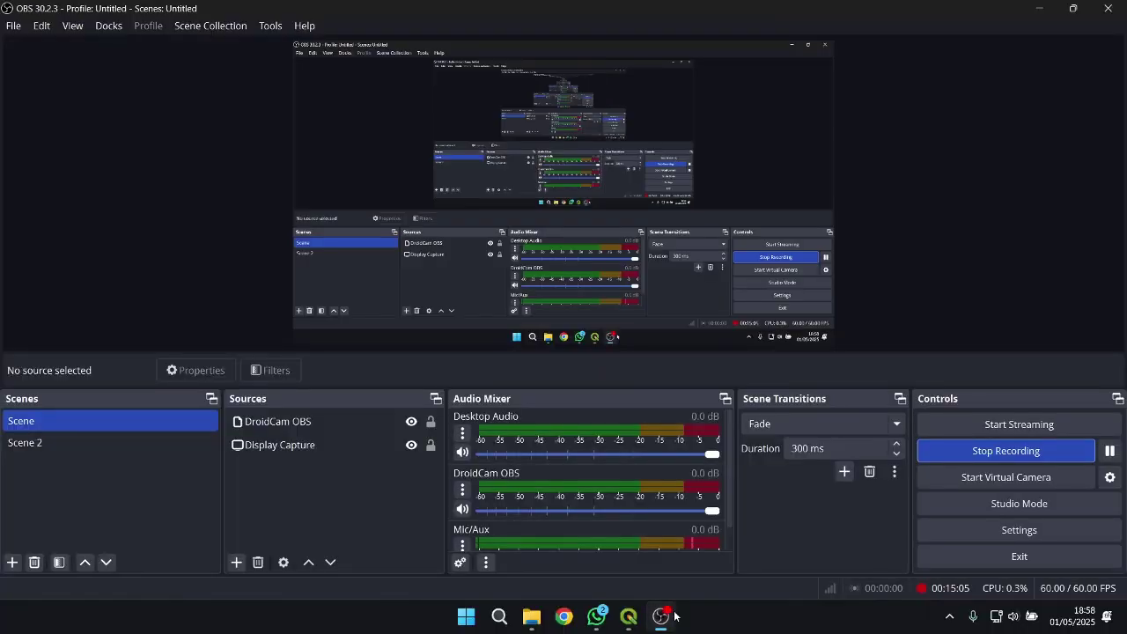
click(675, 617)
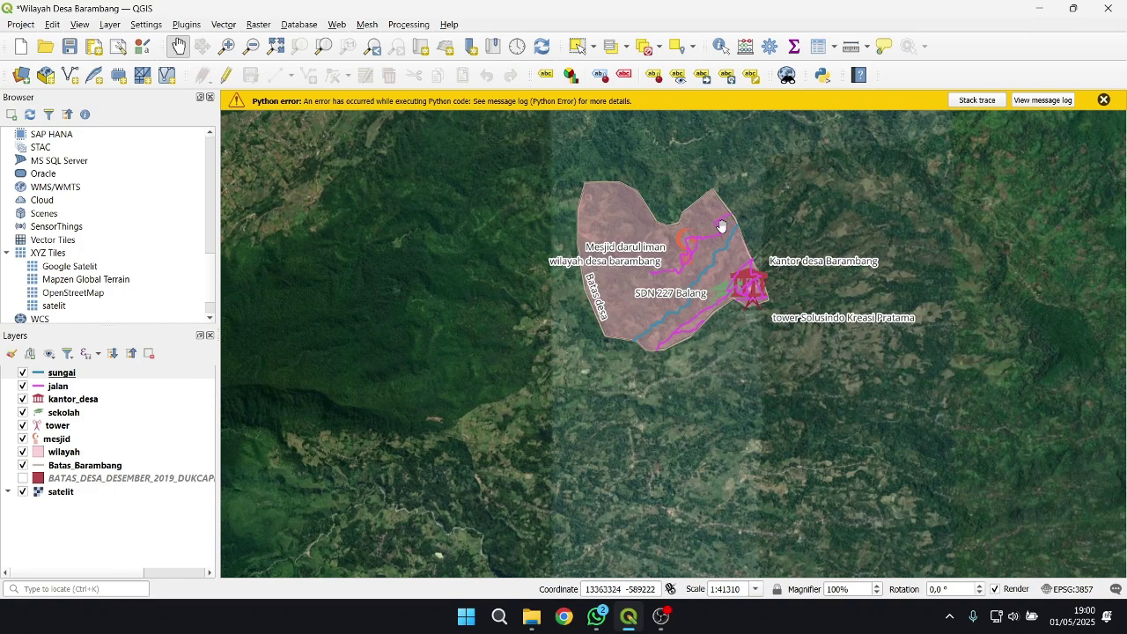
scroll(720, 220, up, 1)
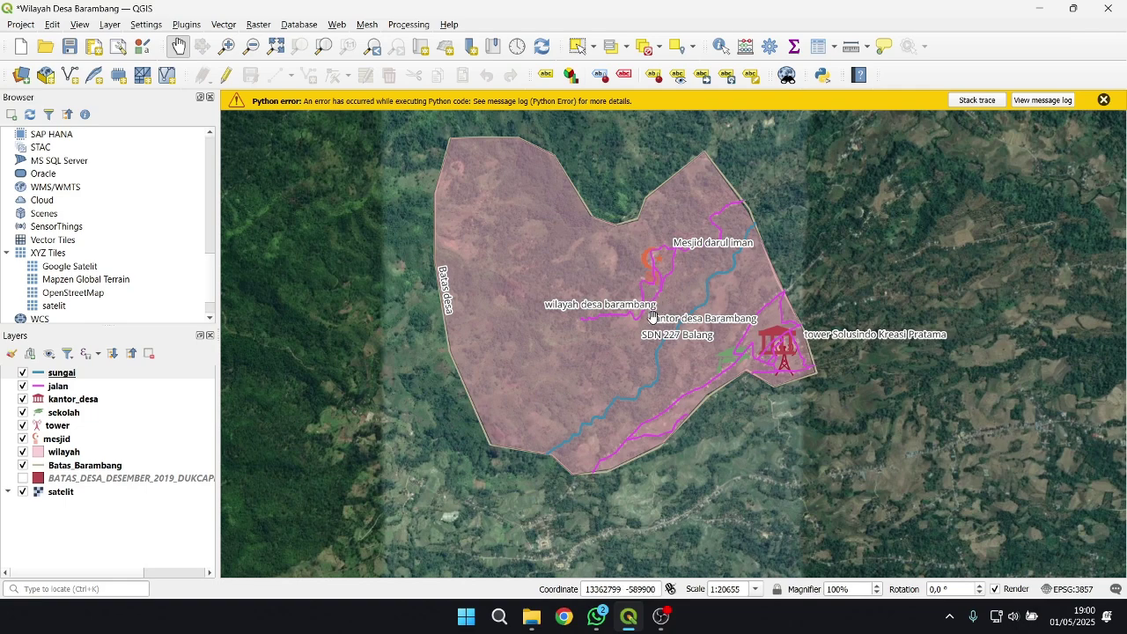
drag(747, 390, 654, 385)
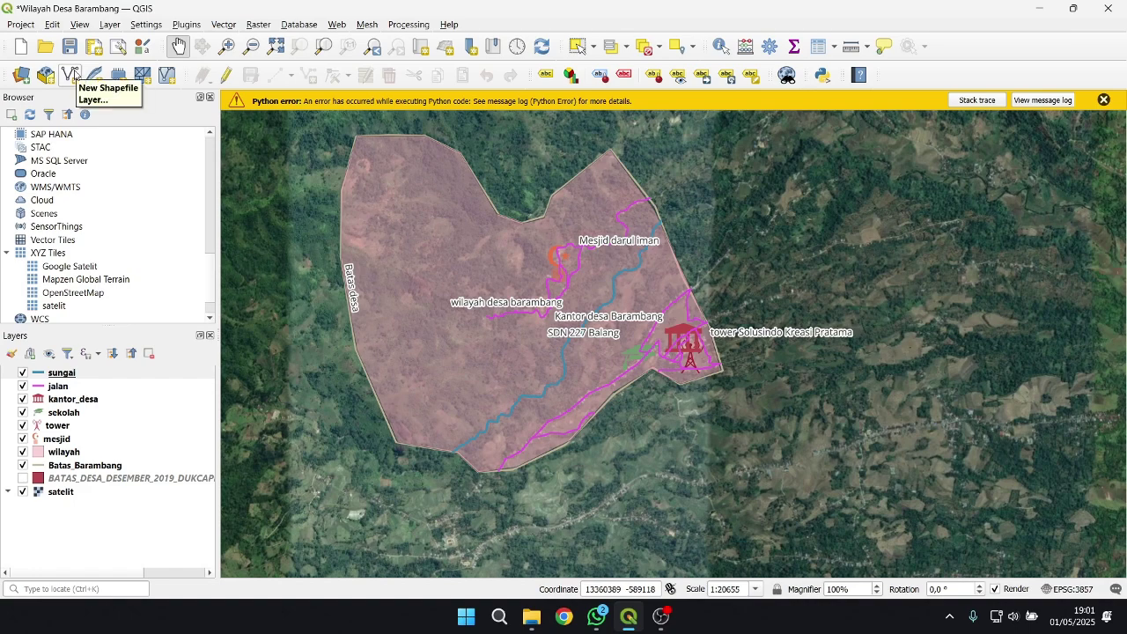
Start a new shapefile layer with file name kantor_desa, UTF-8 encoding and Point geometry.
click(70, 76)
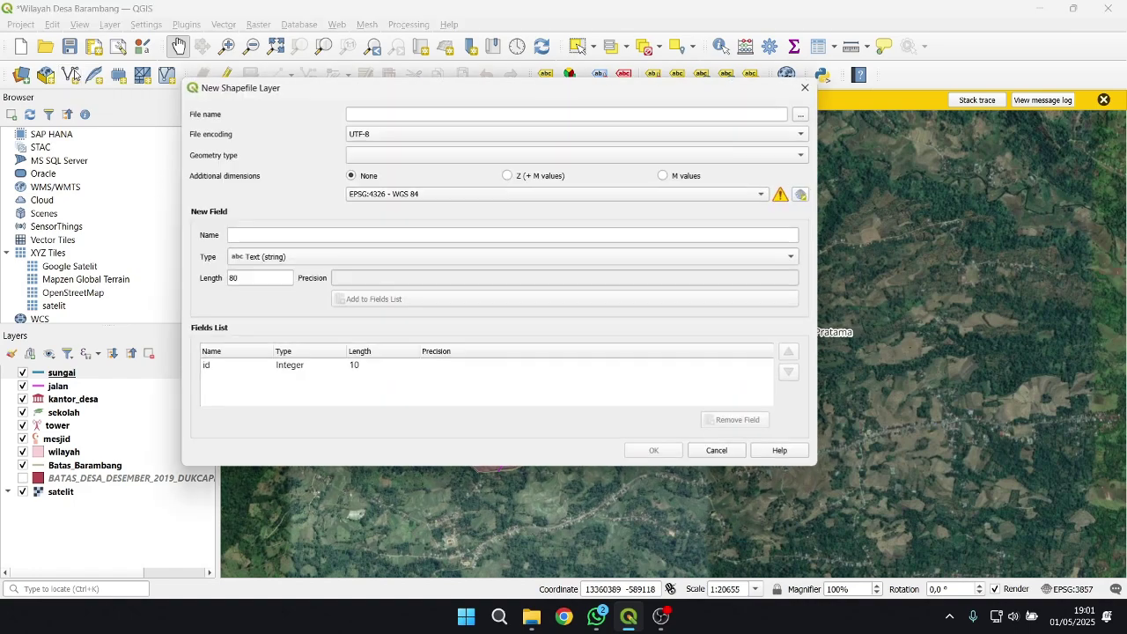
click(483, 119)
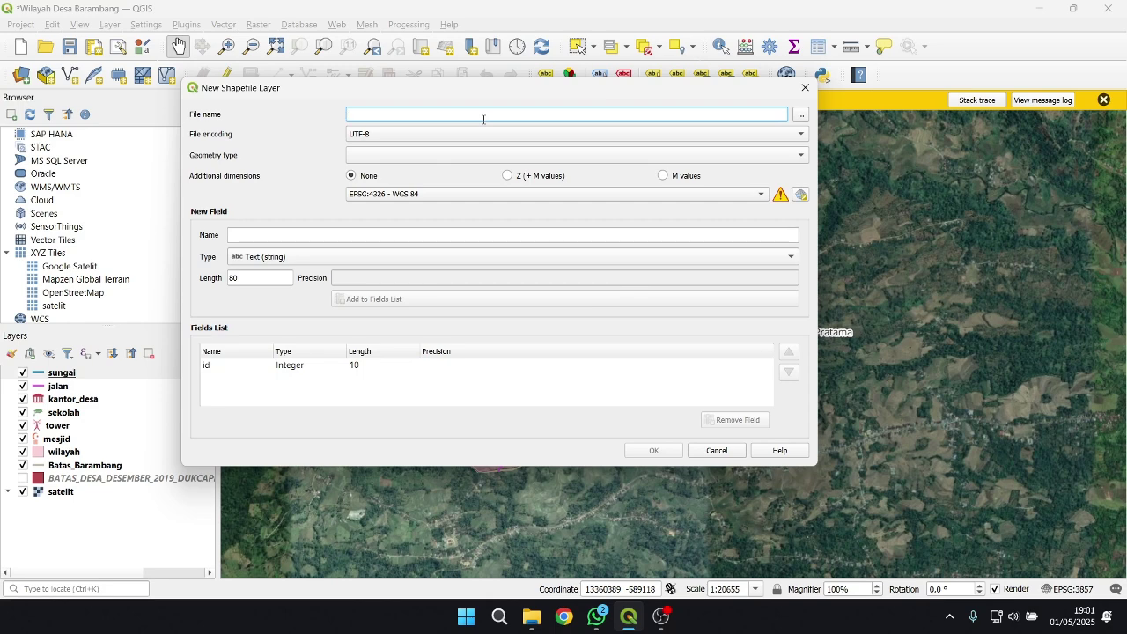
text(kantor_desa)
click(411, 137)
click(371, 324)
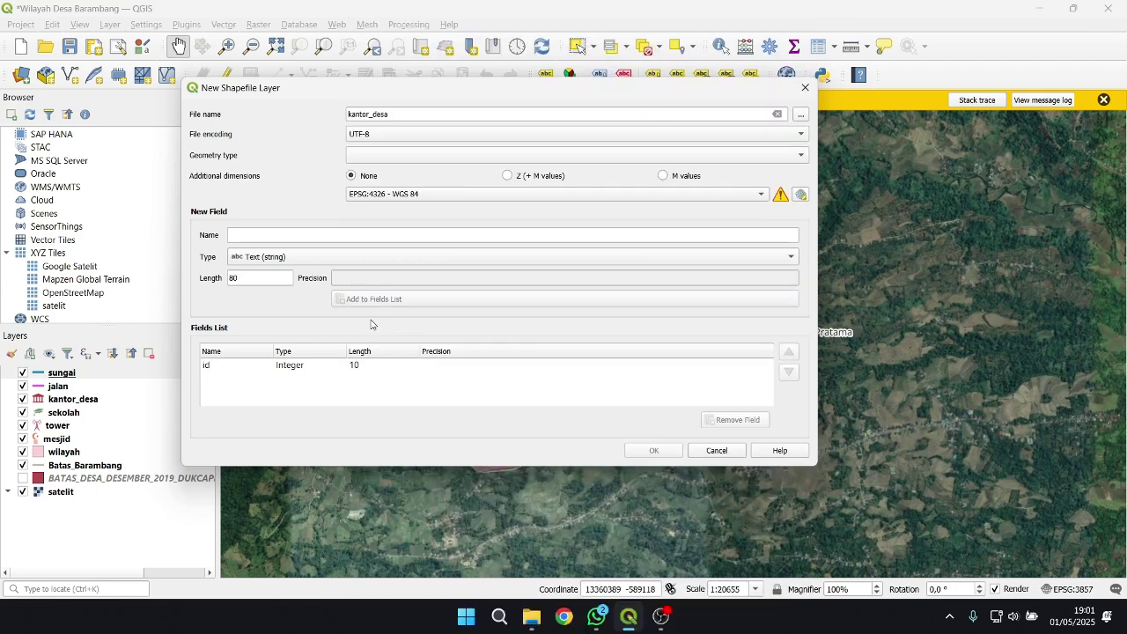
click(400, 155)
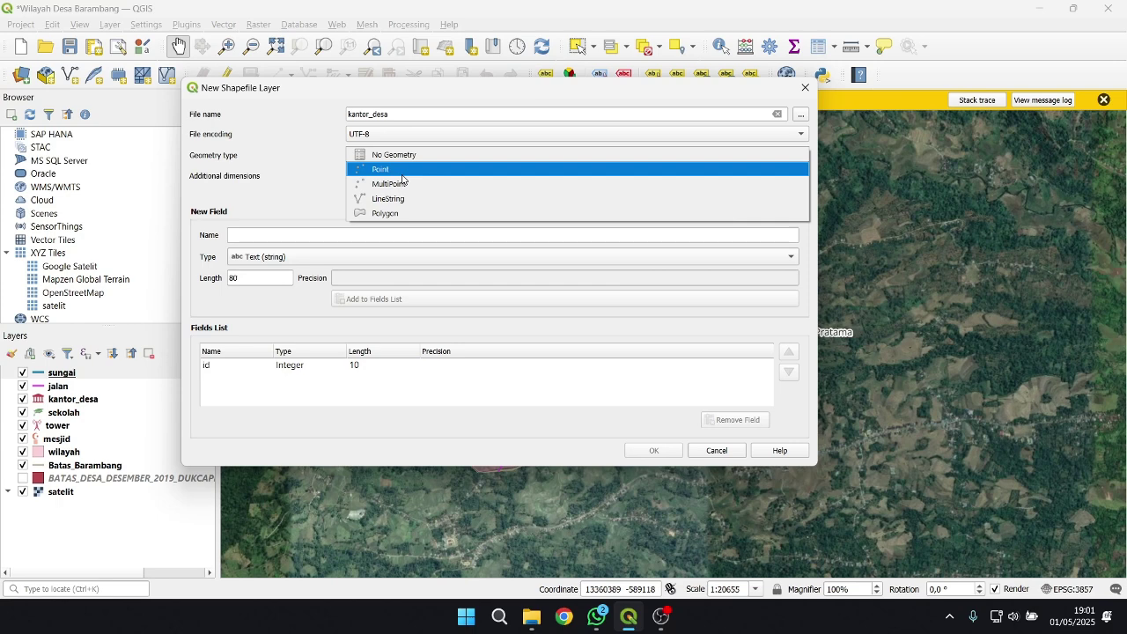
click(403, 175)
Add a text field nama with length 80 to the kantor_desa shapefile definition, and discard the layer after viewing its save location.
click(379, 233)
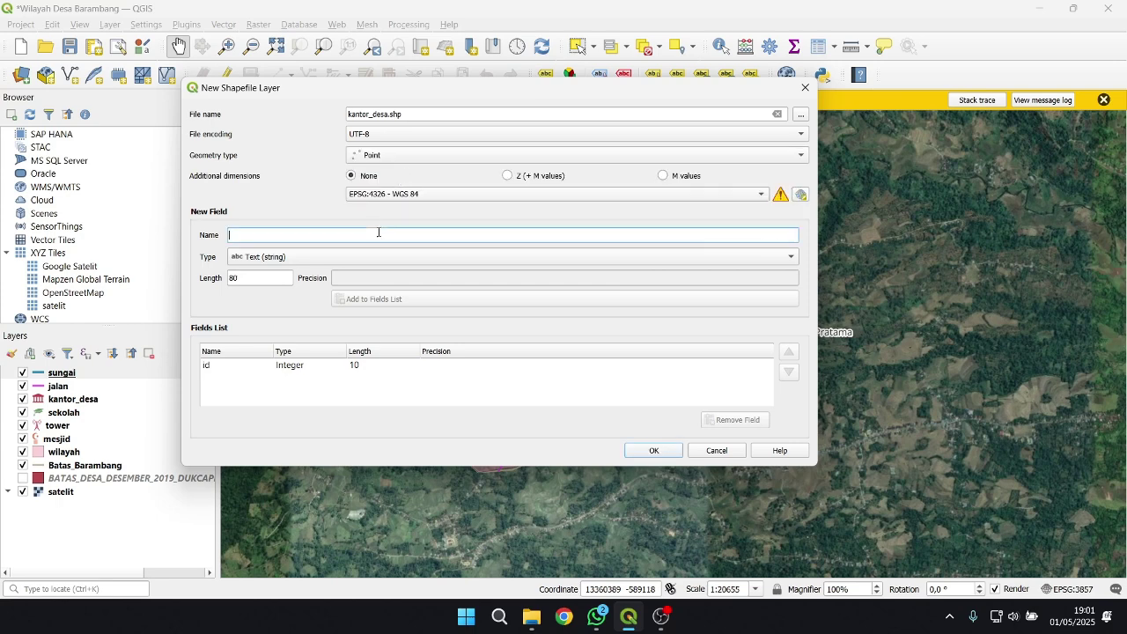
text(nama)
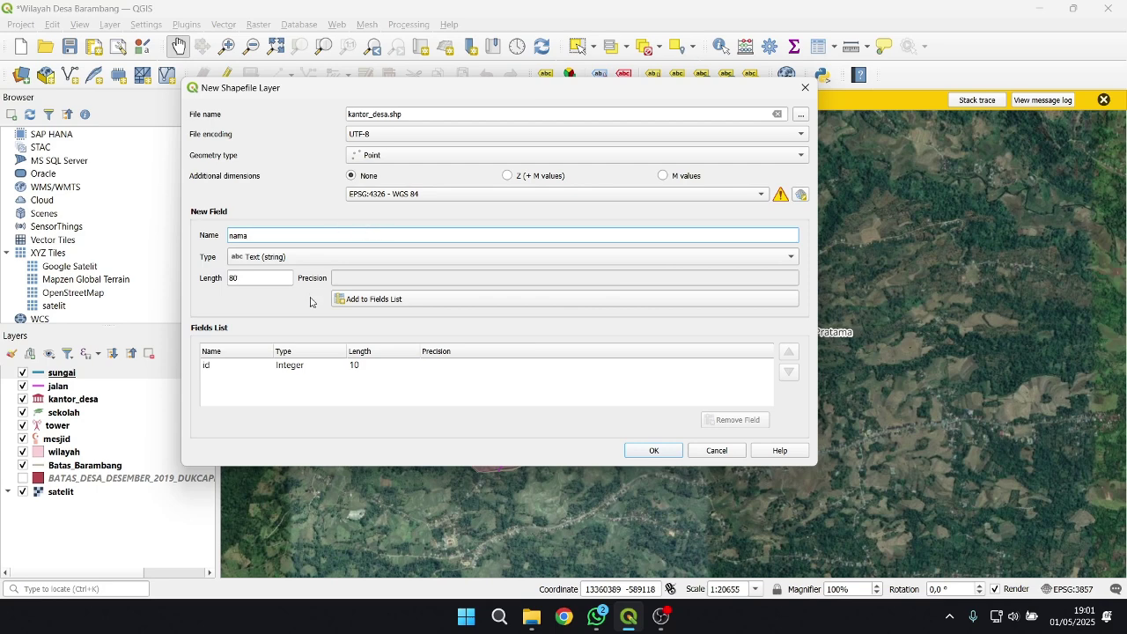
click(392, 300)
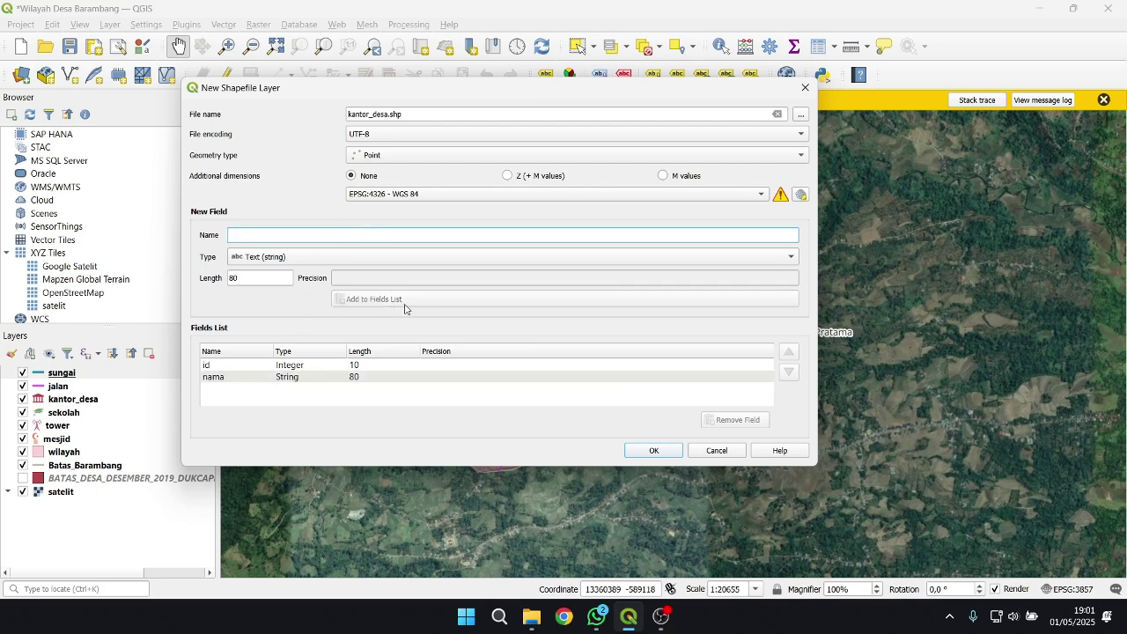
click(802, 116)
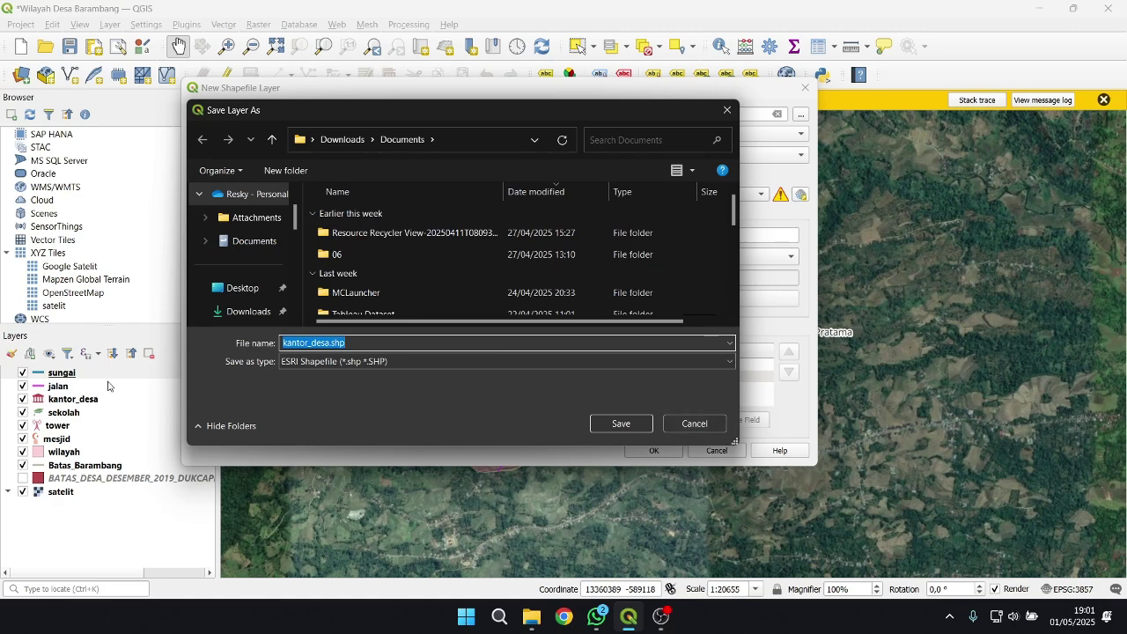
click(723, 422)
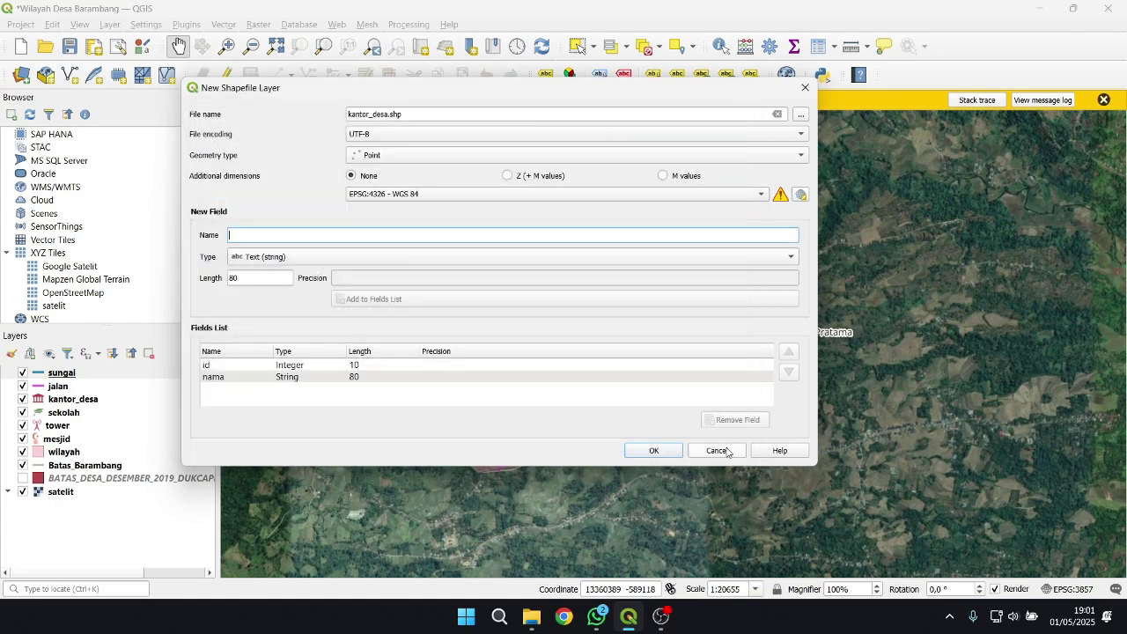
click(726, 452)
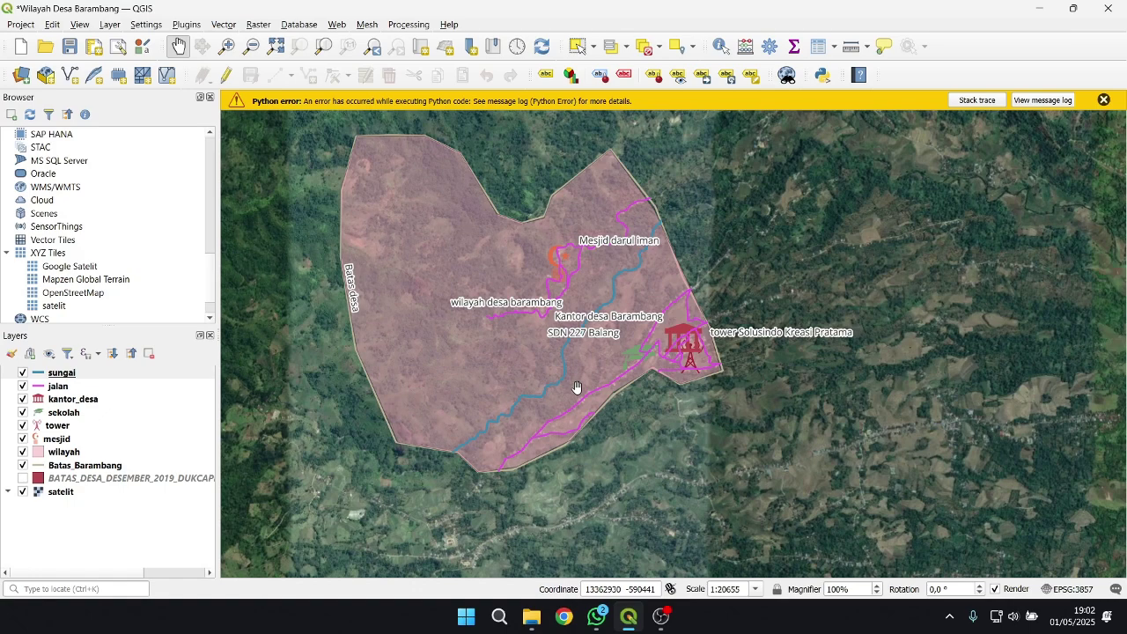
click(662, 616)
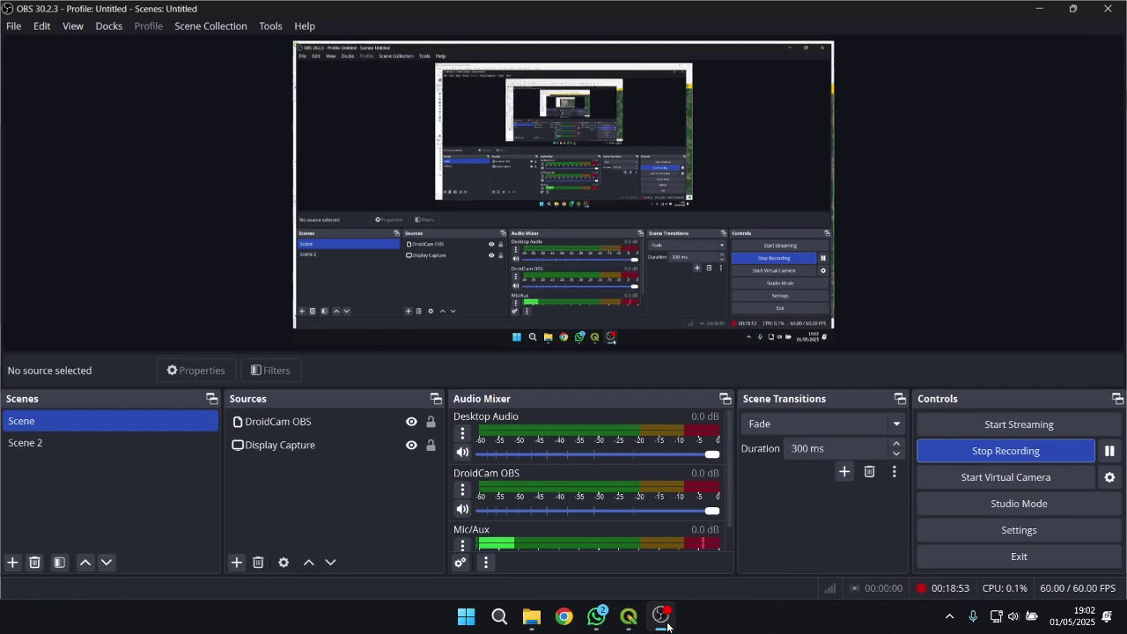
click(1111, 451)
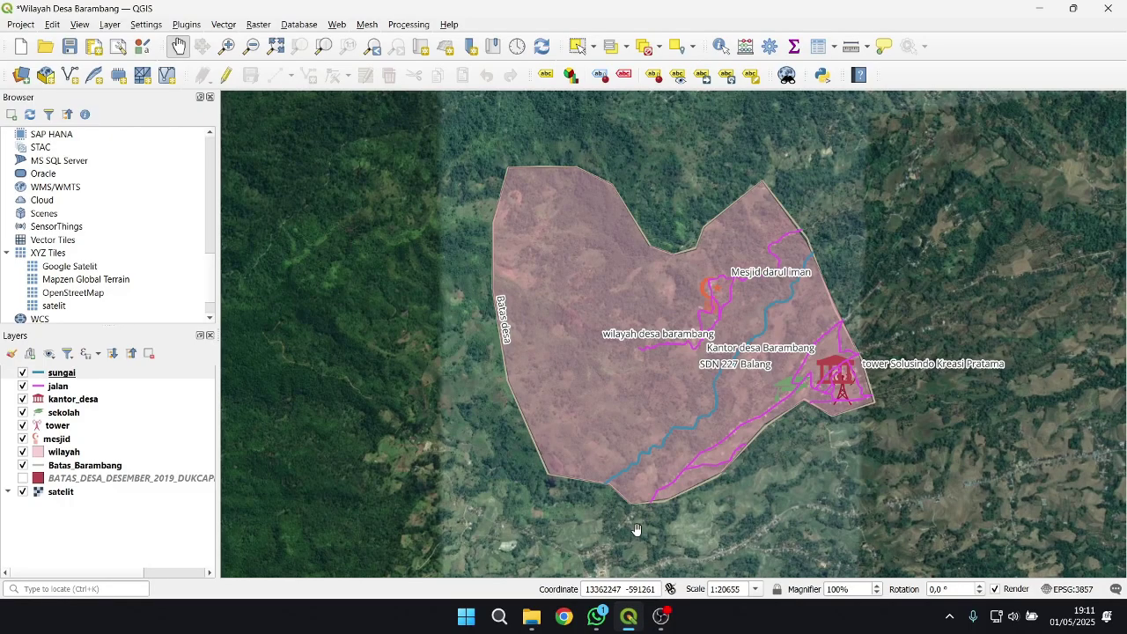
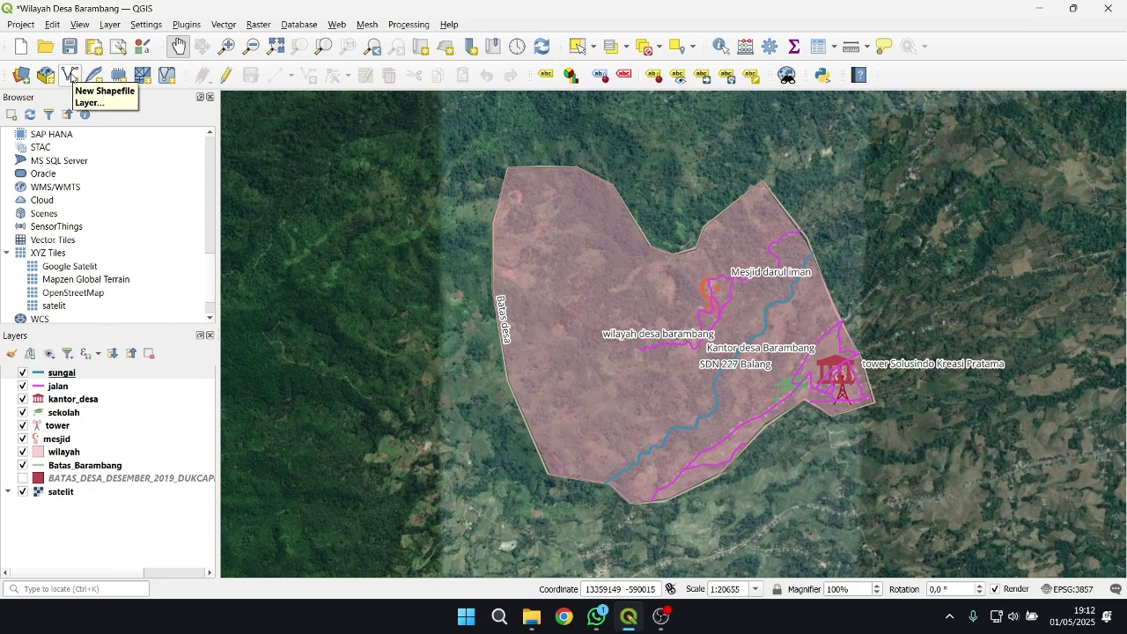
Start a new shapefile layer with file name sekolah and Point geometry.
click(71, 79)
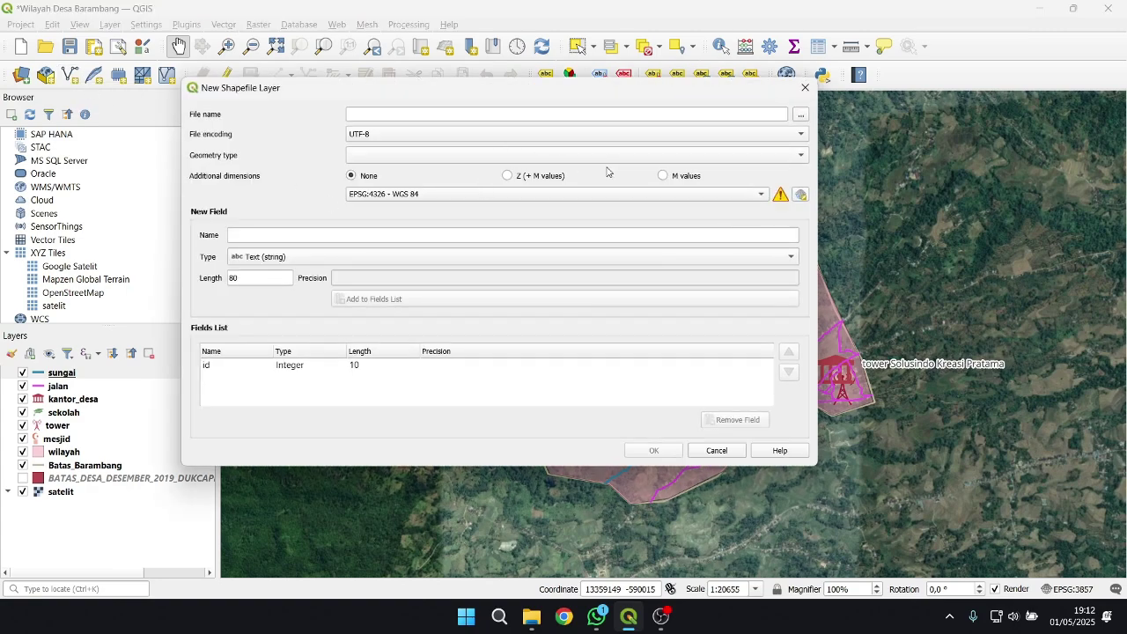
click(518, 115)
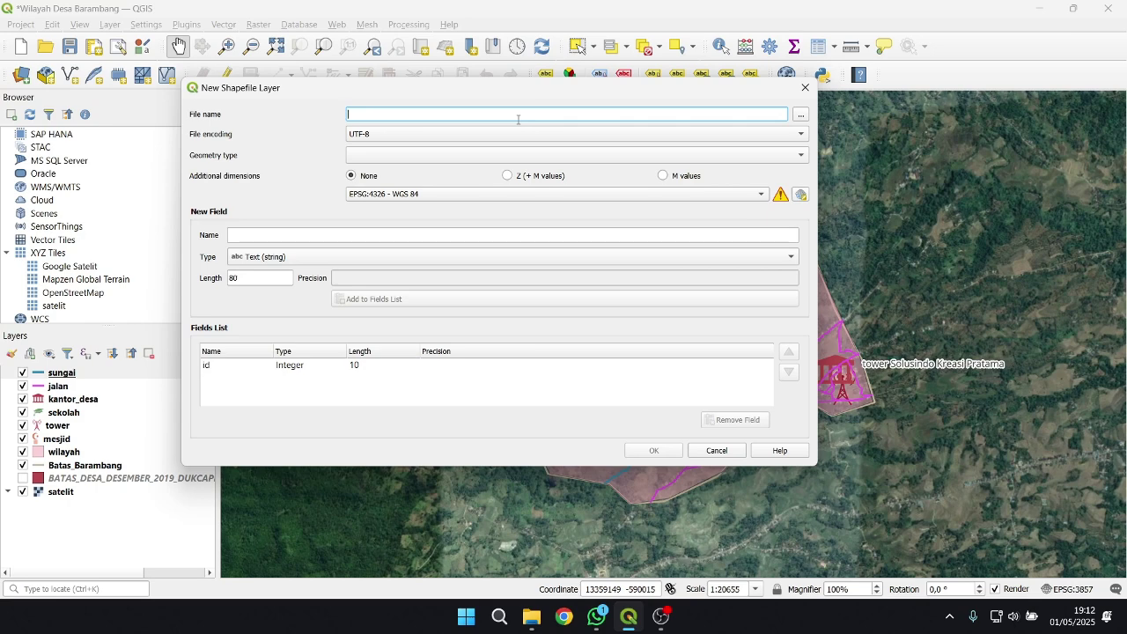
text(sekolah)
click(513, 154)
click(496, 168)
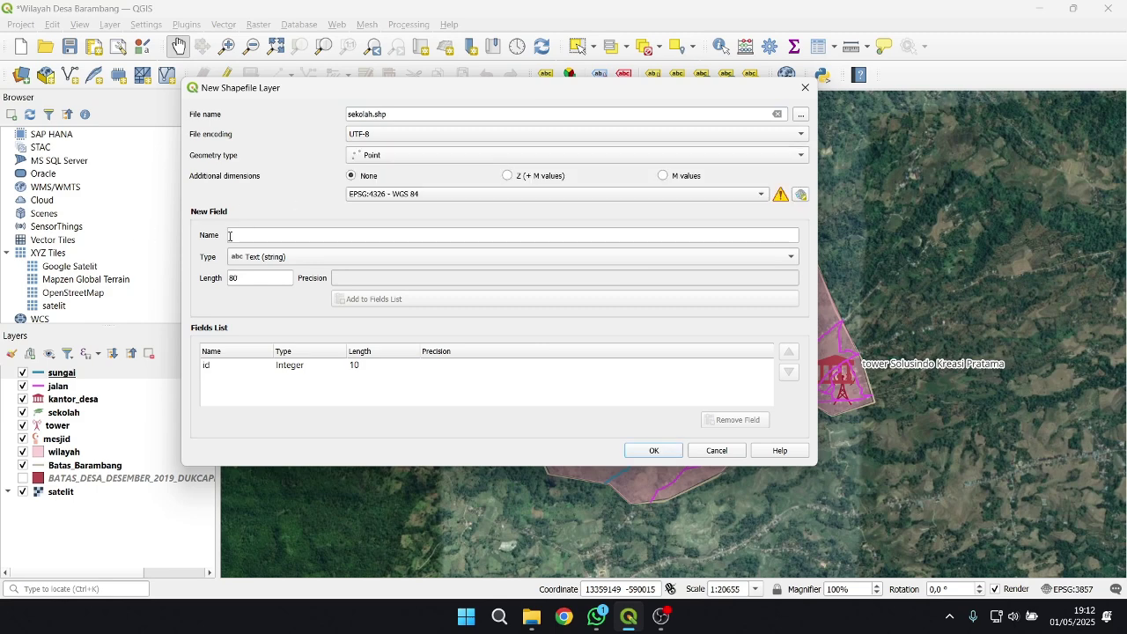
Add a text field nama with length 80 to the sekolah shapefile definition, and discard the layer after viewing its save location.
click(239, 236)
text(nama)
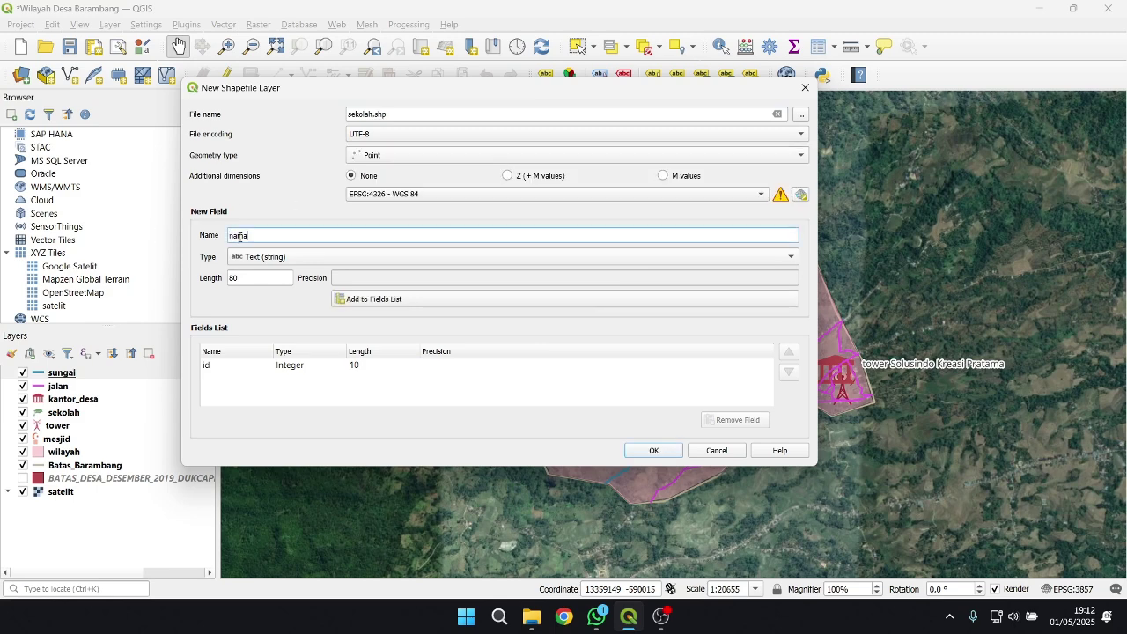
click(418, 305)
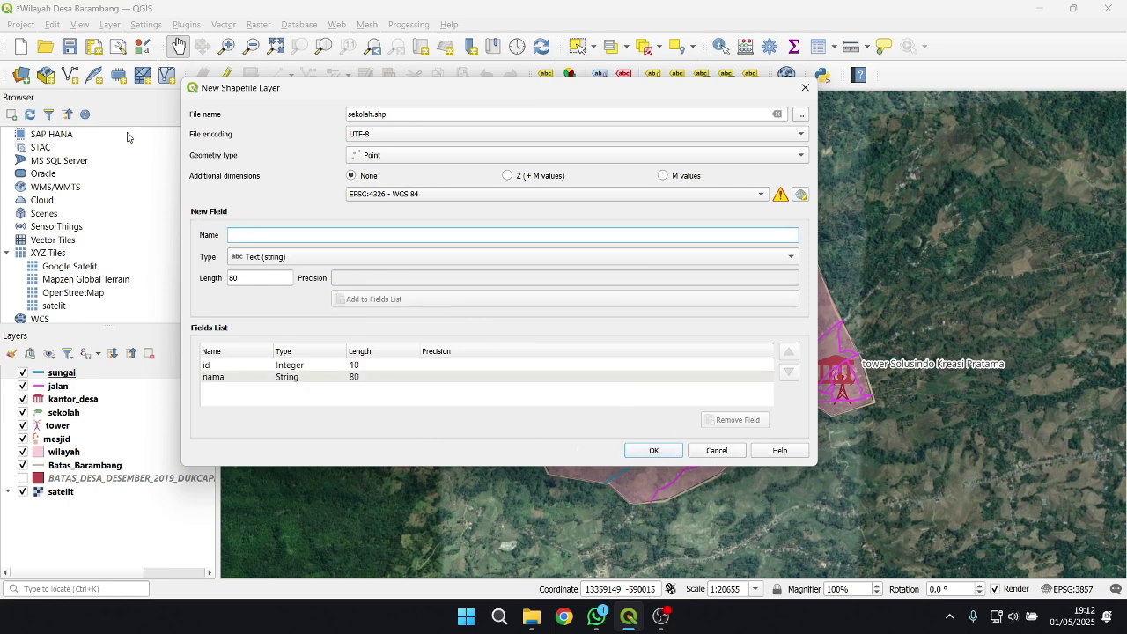
click(801, 113)
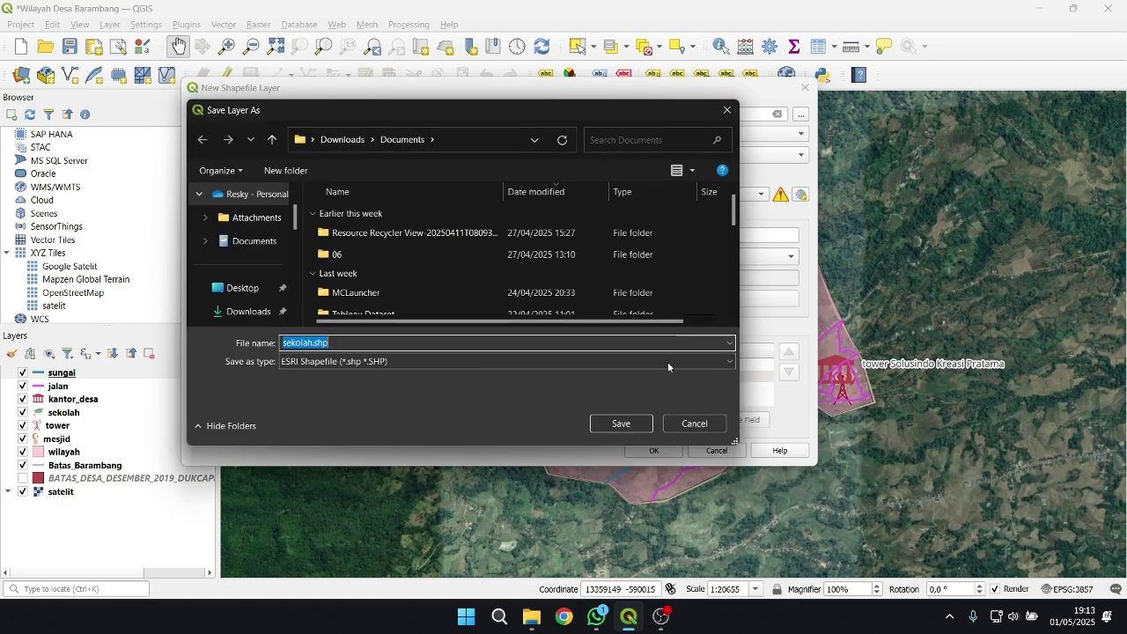
click(695, 423)
click(717, 451)
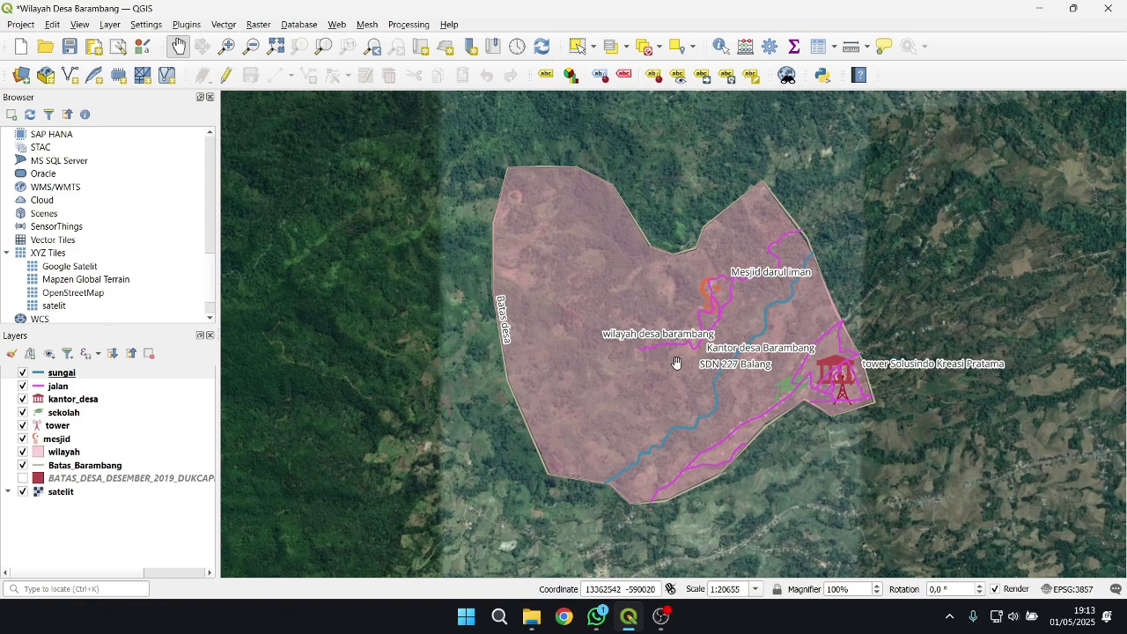
Put the existing sekolah layer into edit mode and activate the Add Point Feature tool for the area around SDN 227 Balang.
drag(676, 364, 441, 328)
scroll(546, 340, up, 3)
scroll(546, 340, down, 2)
scroll(615, 330, up, 1)
drag(605, 327, 570, 201)
drag(502, 273, 531, 219)
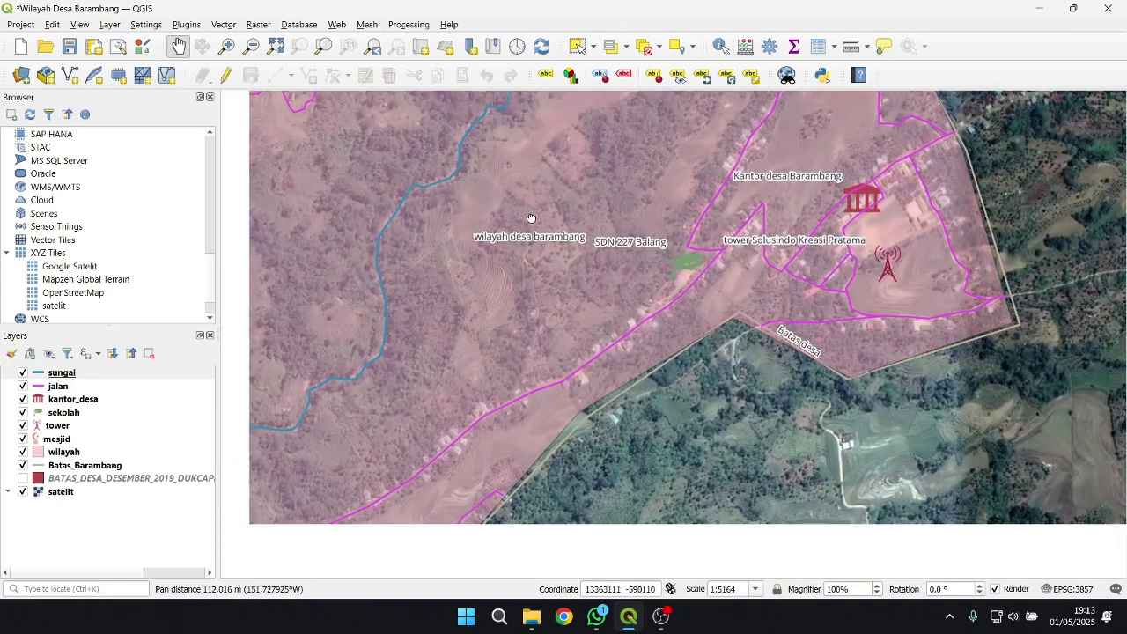
click(72, 414)
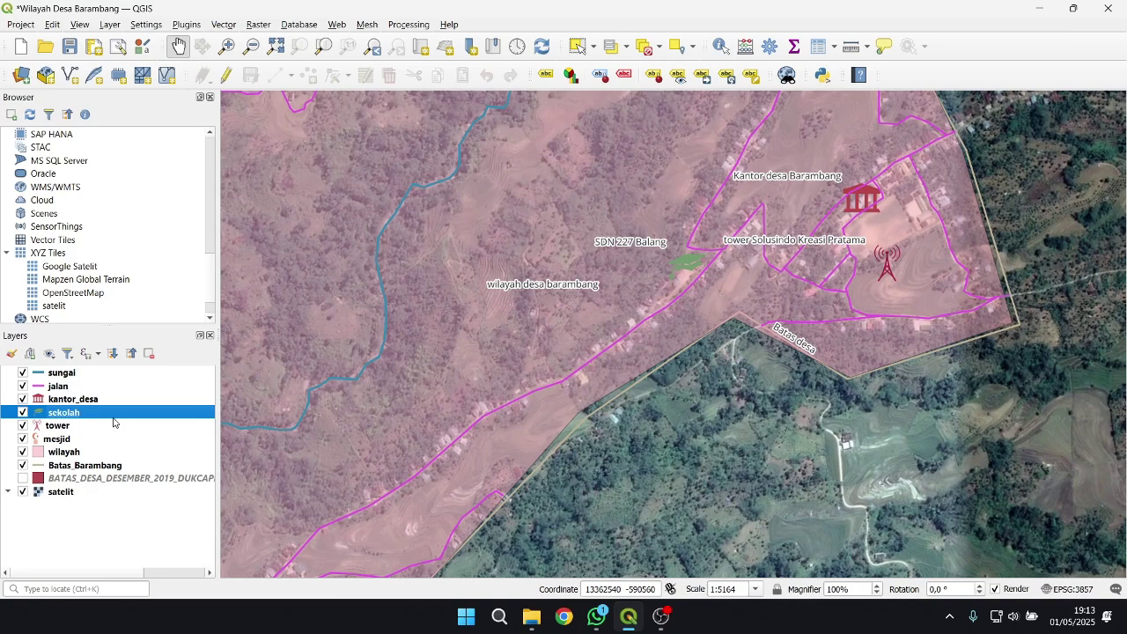
click(227, 76)
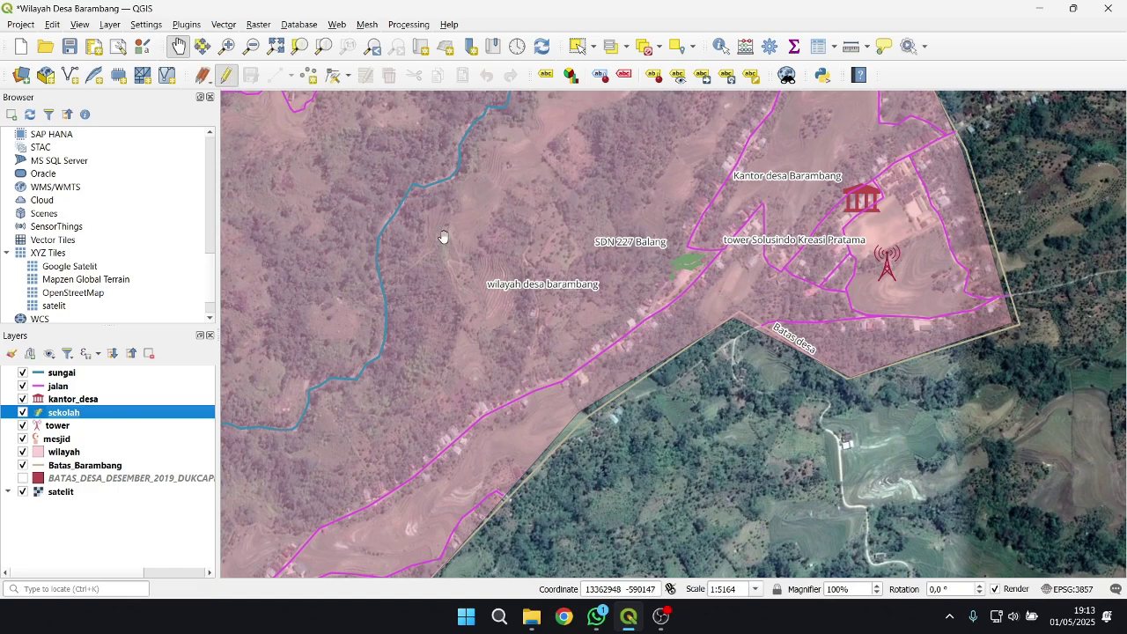
click(313, 84)
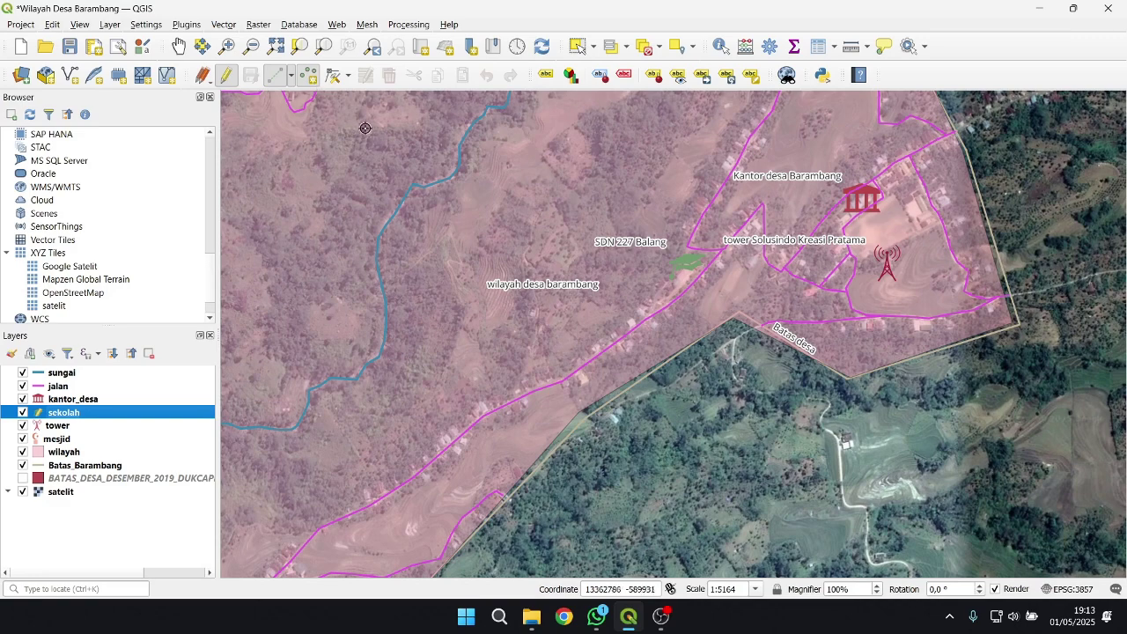
Try placing a school point on the road southwest of SDN 227 Balang with id 2 and nama sd 228, and discard it.
click(644, 339)
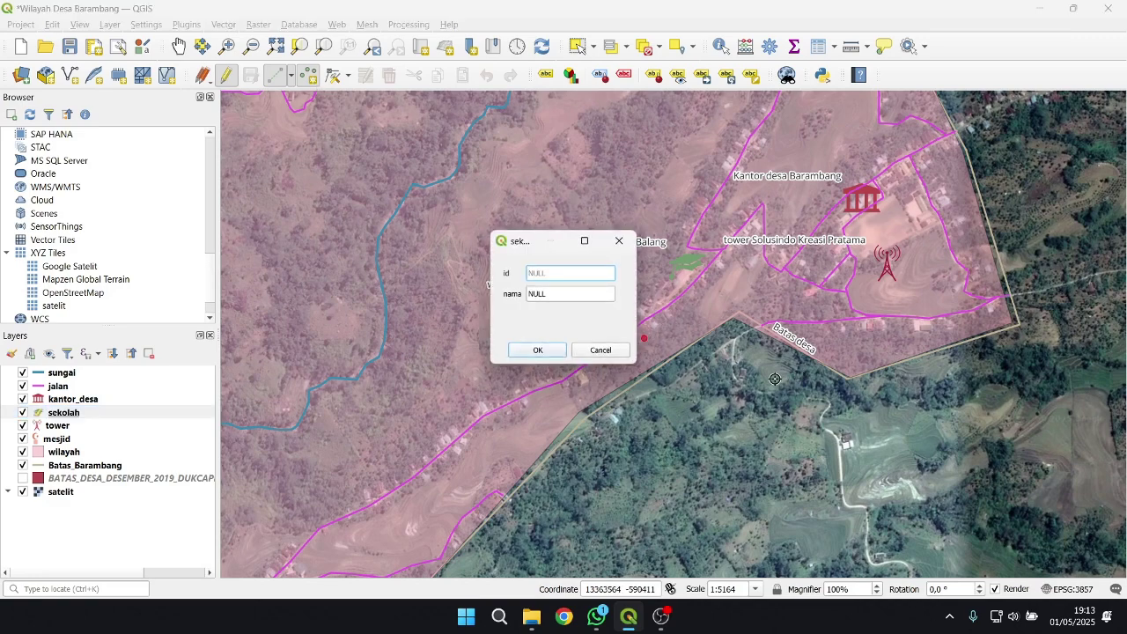
text(2)
click(577, 294)
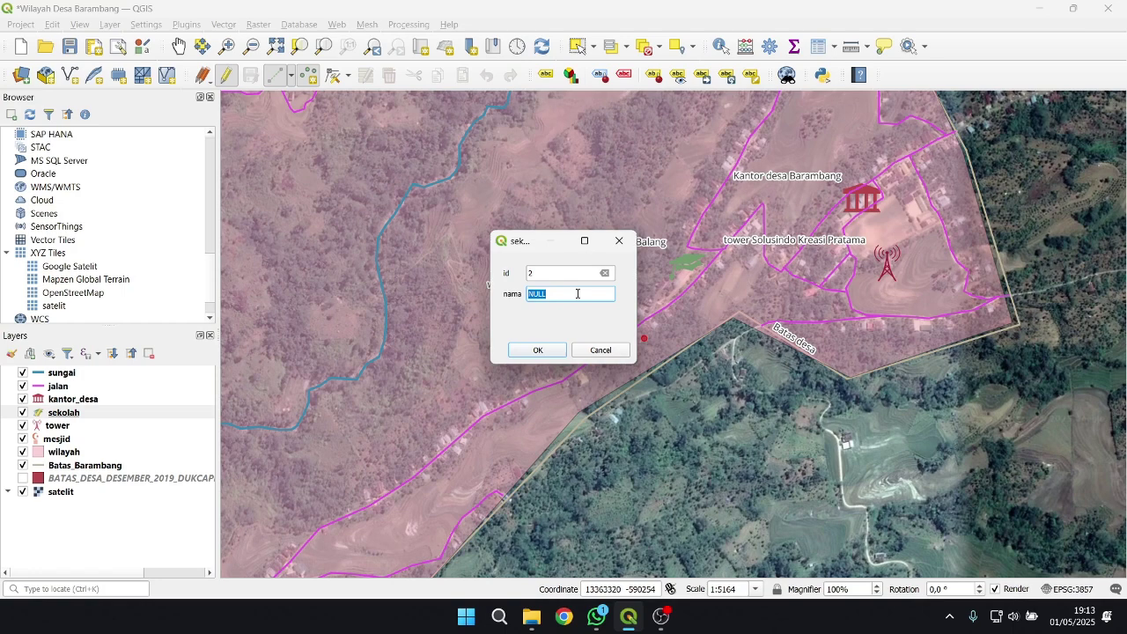
text(sd 228)
click(595, 354)
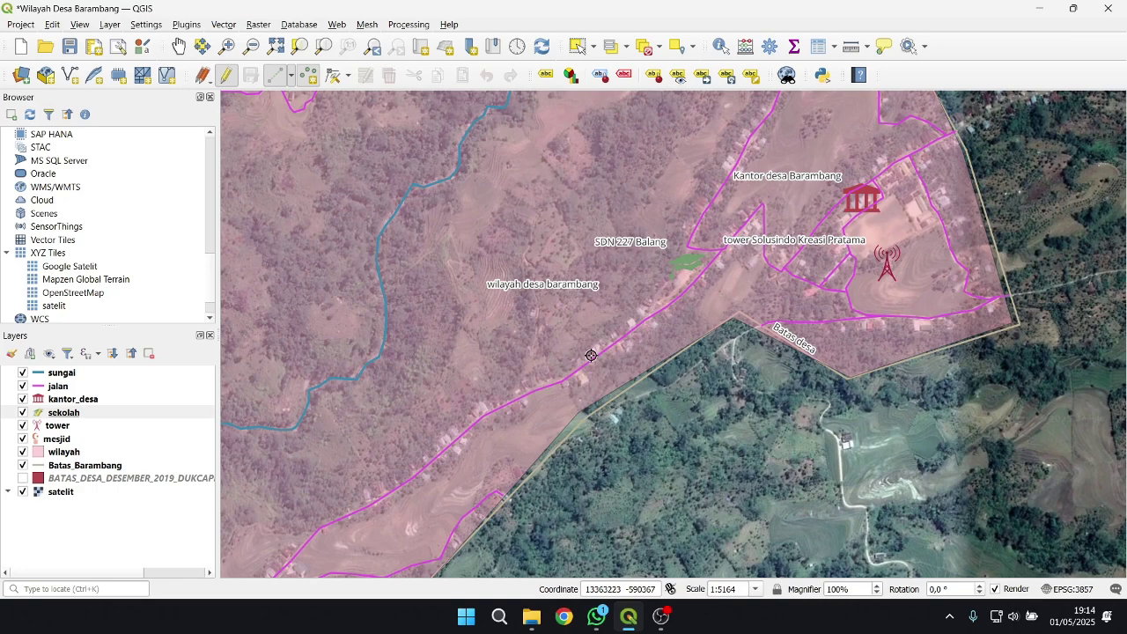
Discard a new school point started just outside the village boundary and end editing of the sekolah layer.
scroll(591, 355, down, 4)
scroll(599, 355, up, 2)
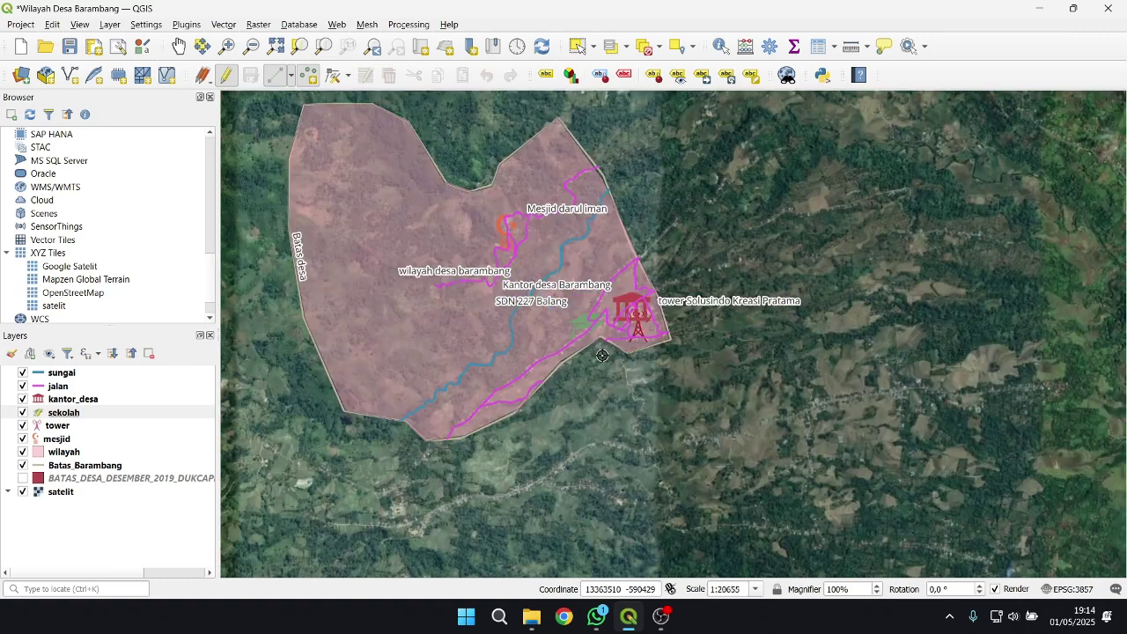
click(608, 360)
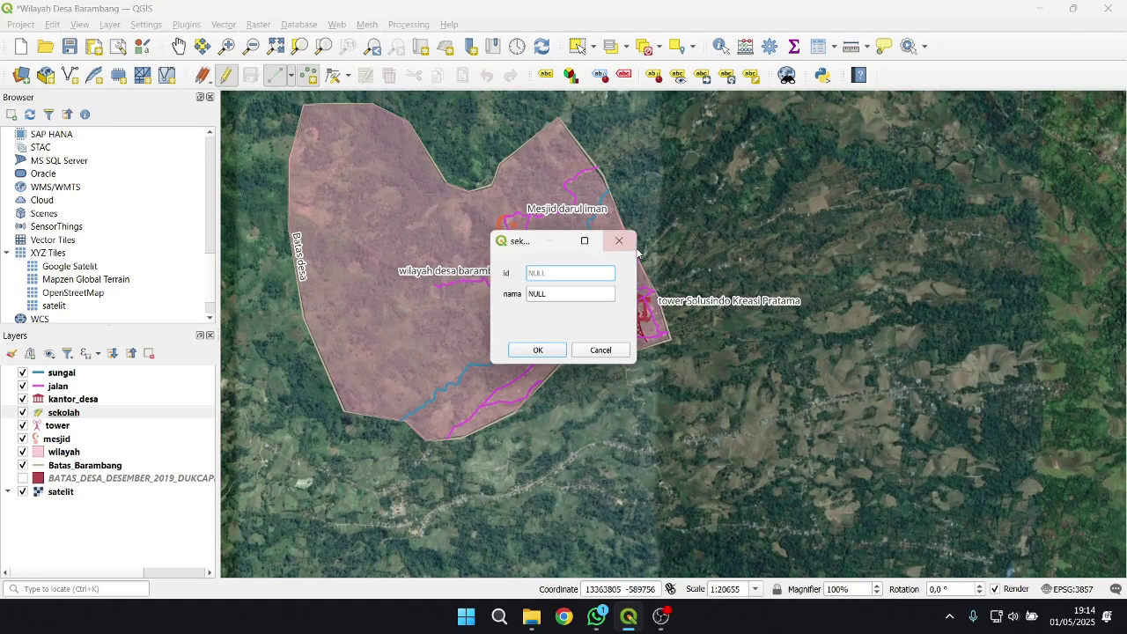
click(635, 247)
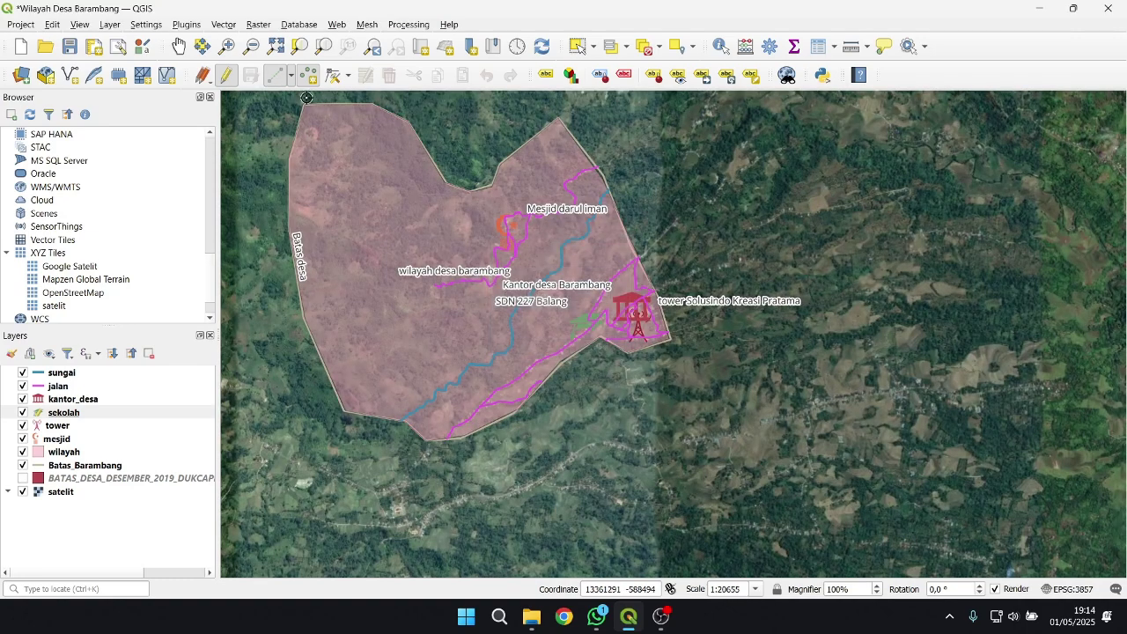
click(226, 74)
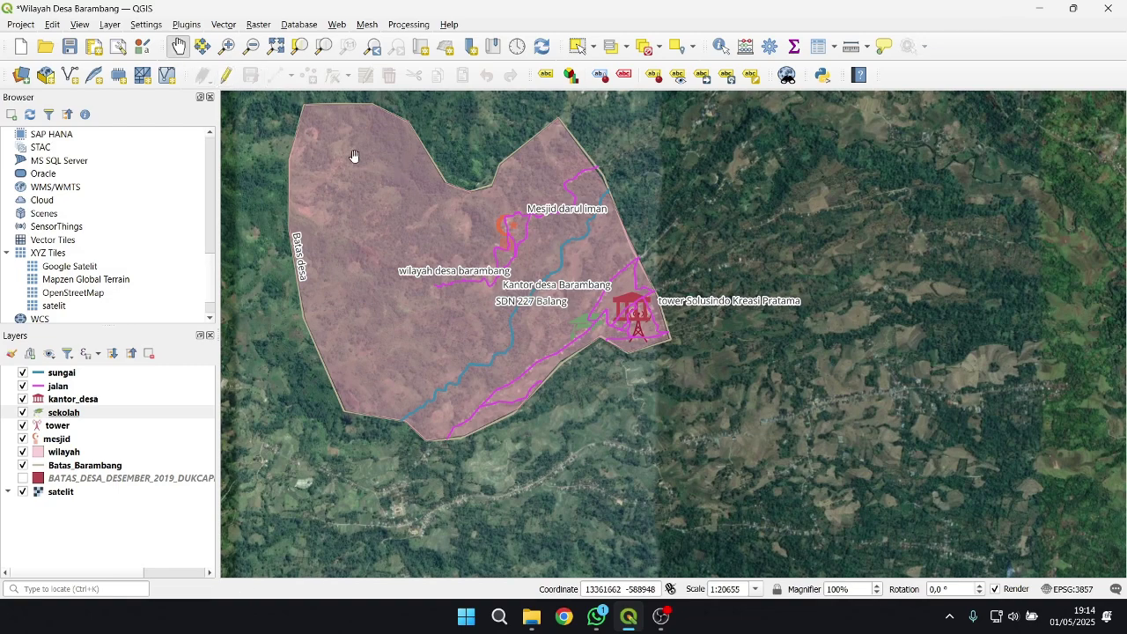
Examine the Barambang village map, covering the roads, river, mosque, school, village office and tower within the boundary.
drag(667, 285, 758, 344)
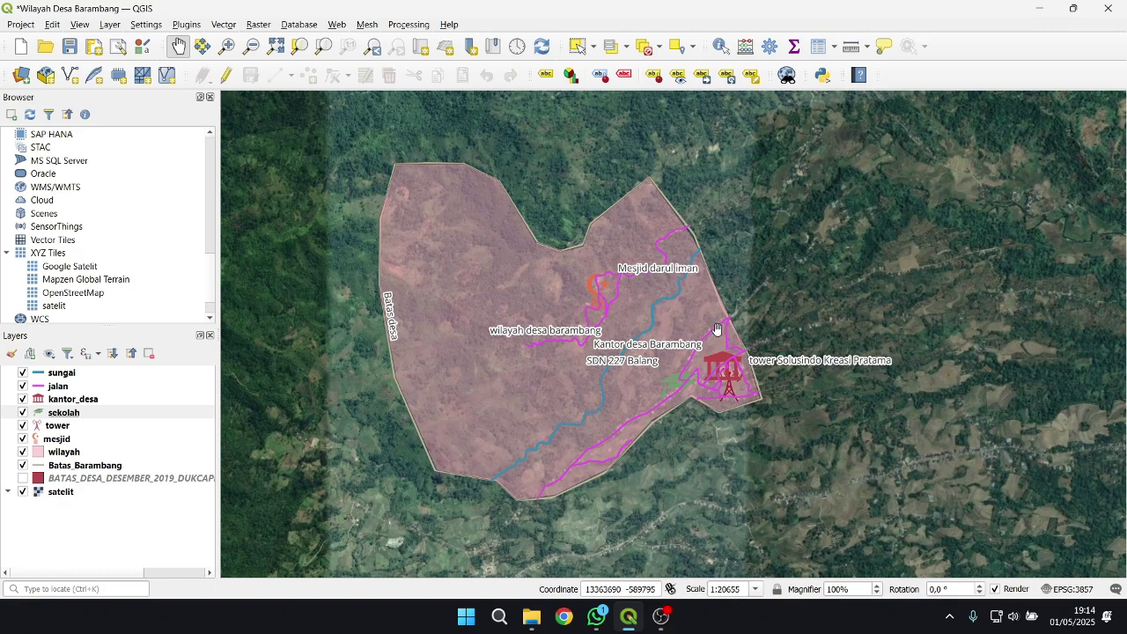
scroll(664, 309, up, 2)
drag(473, 252, 604, 245)
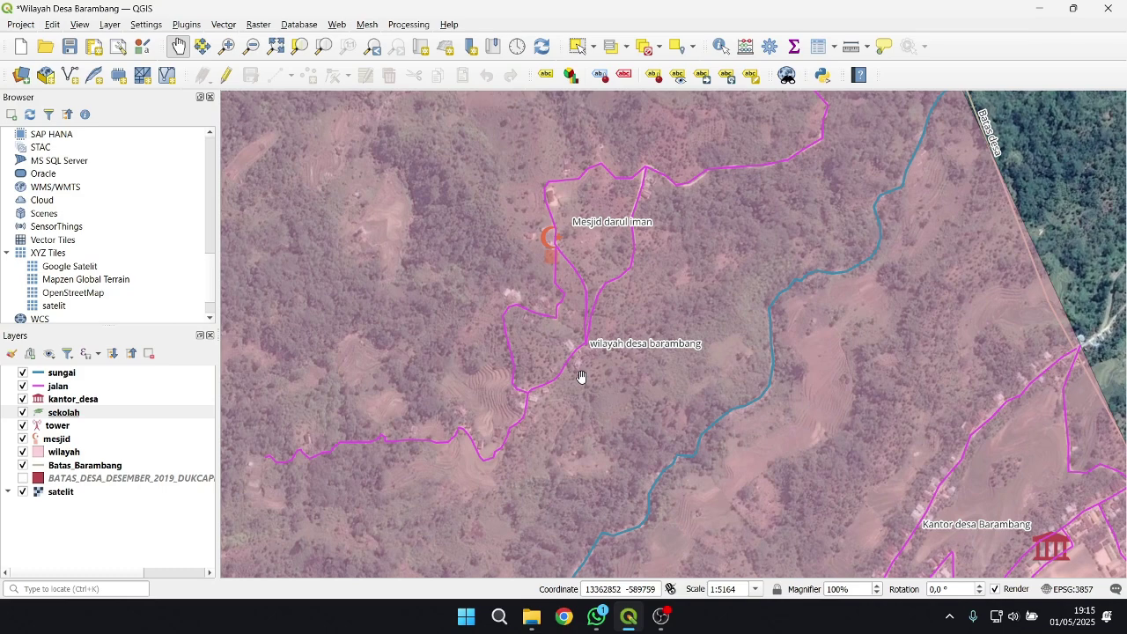
scroll(581, 377, down, 1)
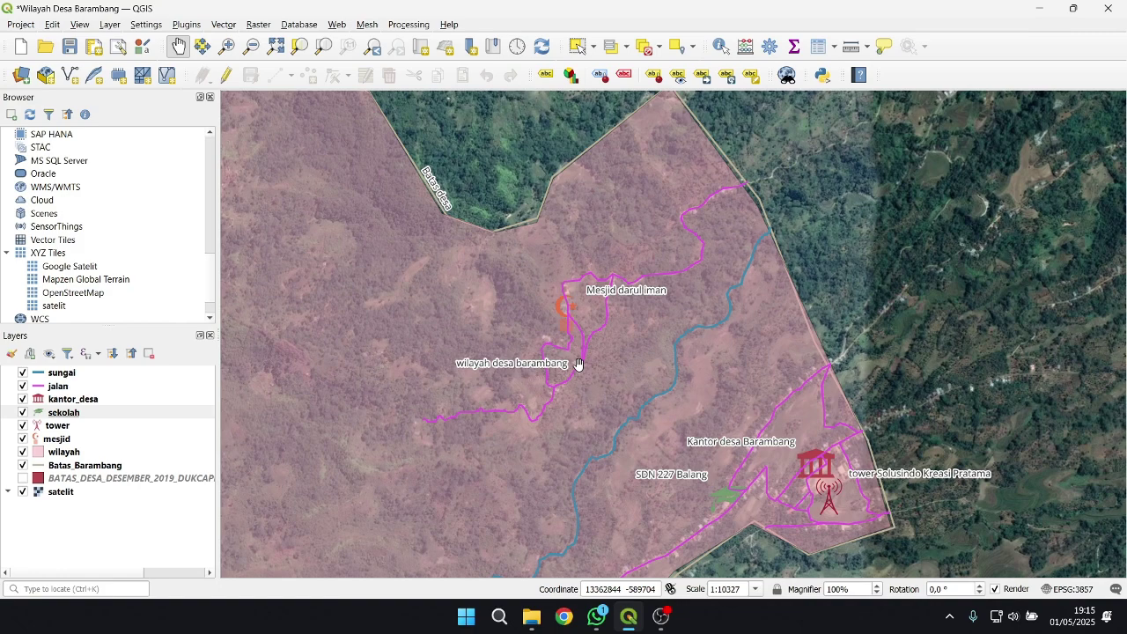
drag(584, 348, 663, 286)
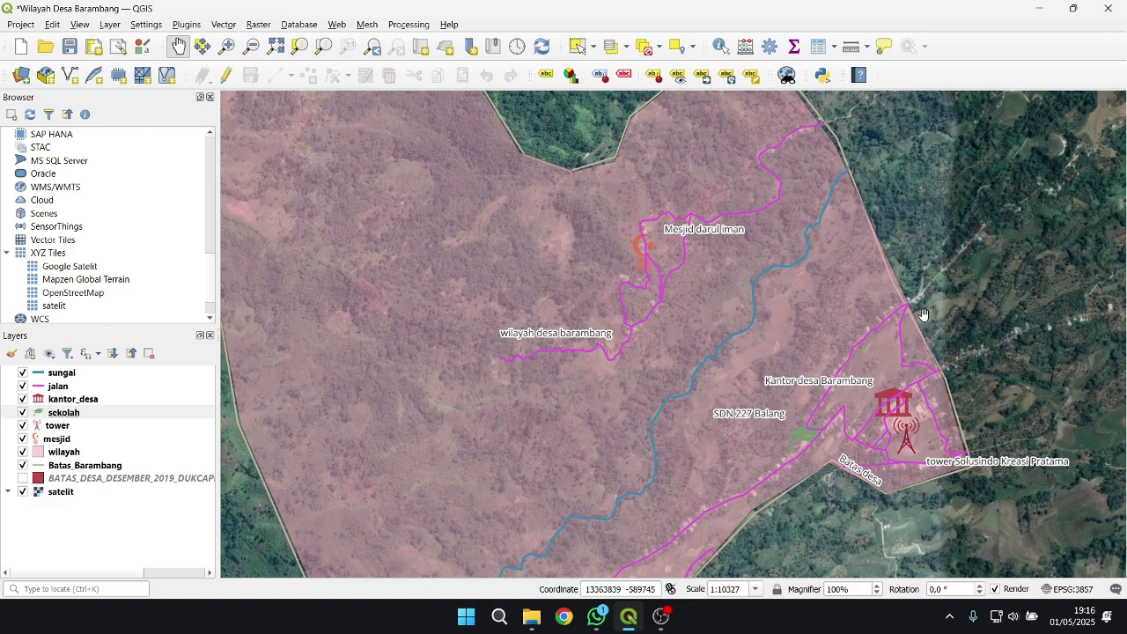
drag(783, 355, 881, 261)
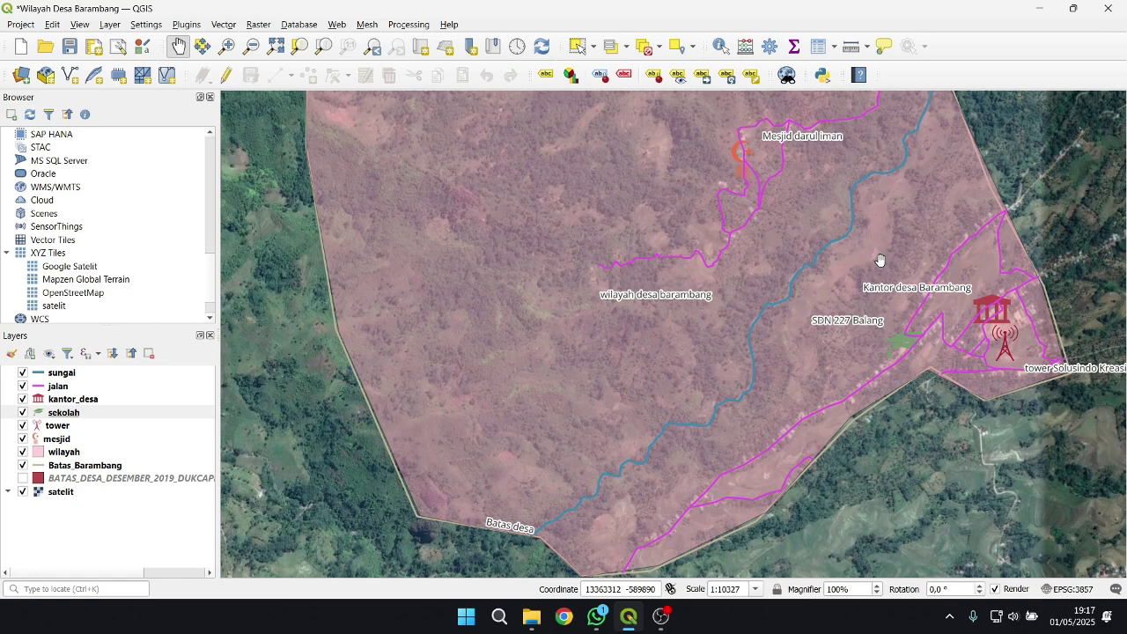
scroll(880, 260, down, 1)
drag(823, 158, 762, 268)
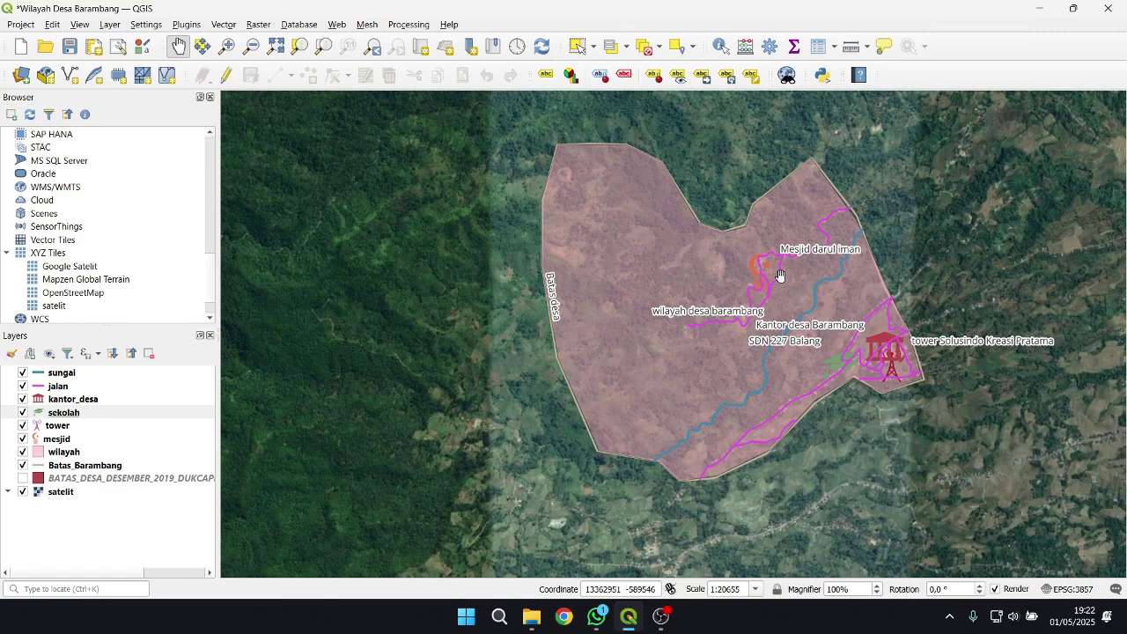
click(665, 615)
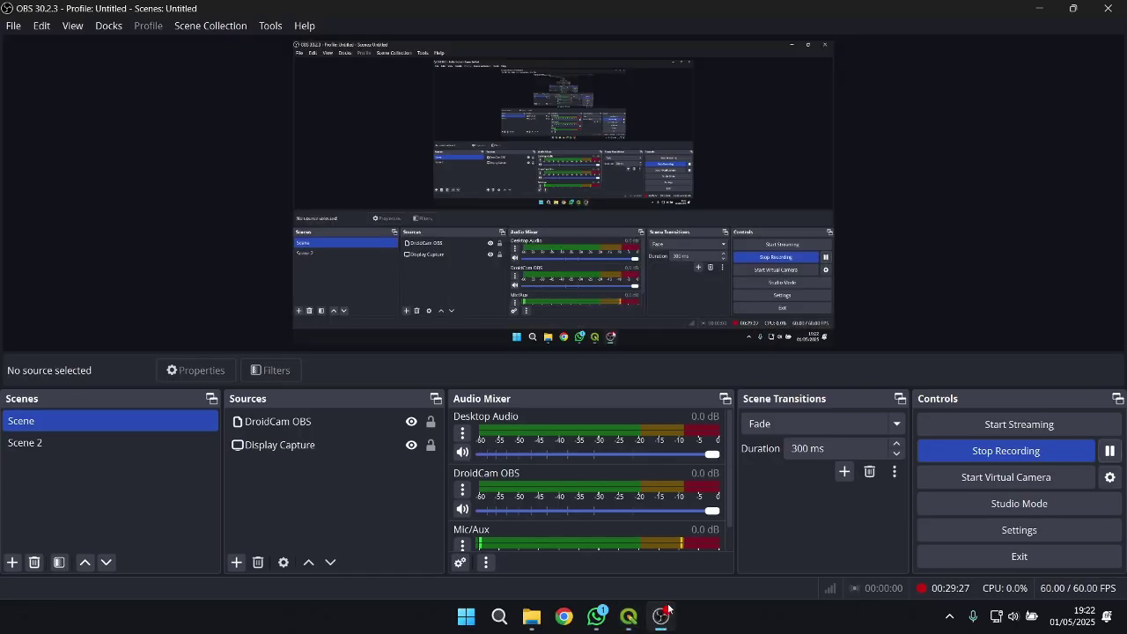